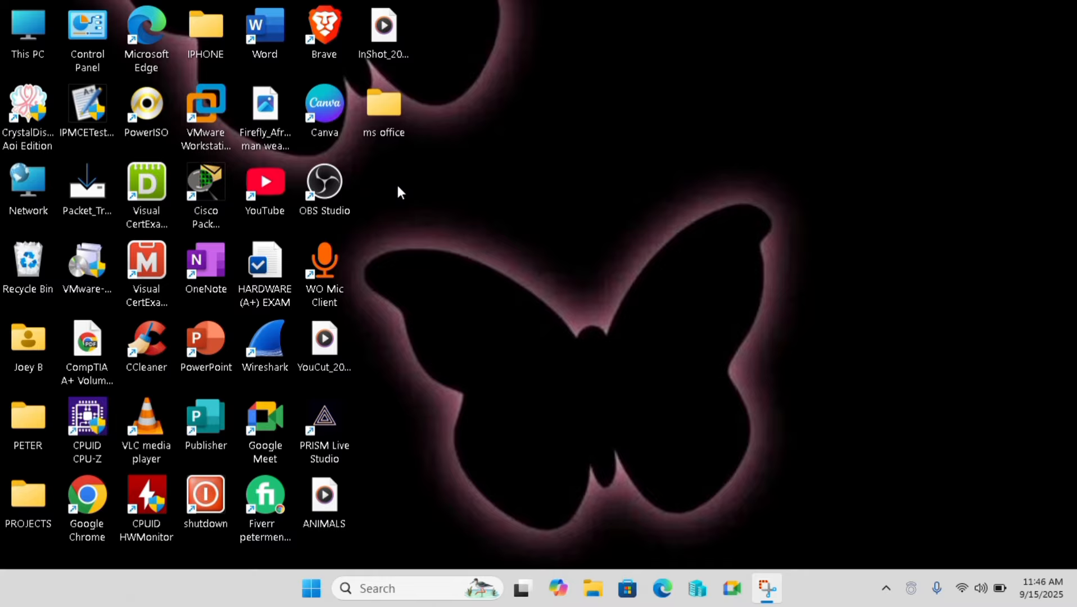
- Open Google Chrome, look up "whoer my ip", check the public IP address and location on whoer.net, and close the browser
click(94, 494)
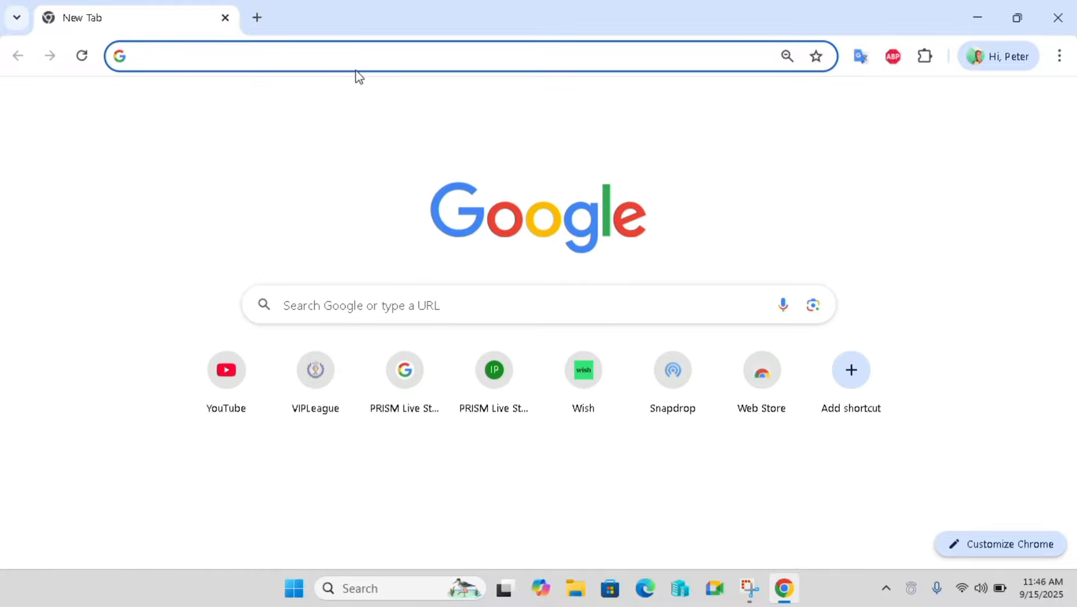
click(390, 305)
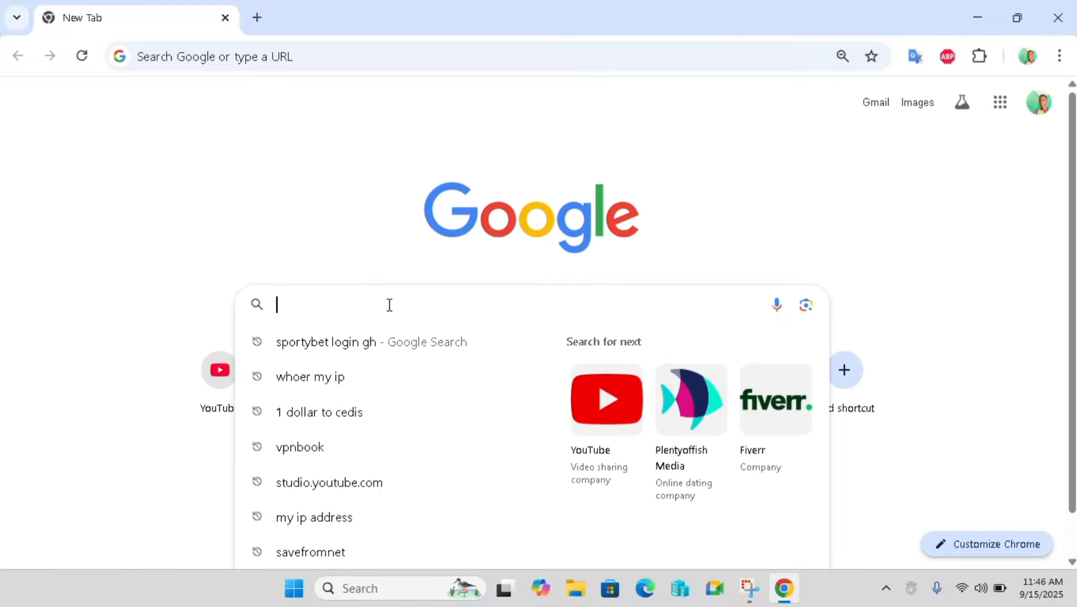
click(344, 383)
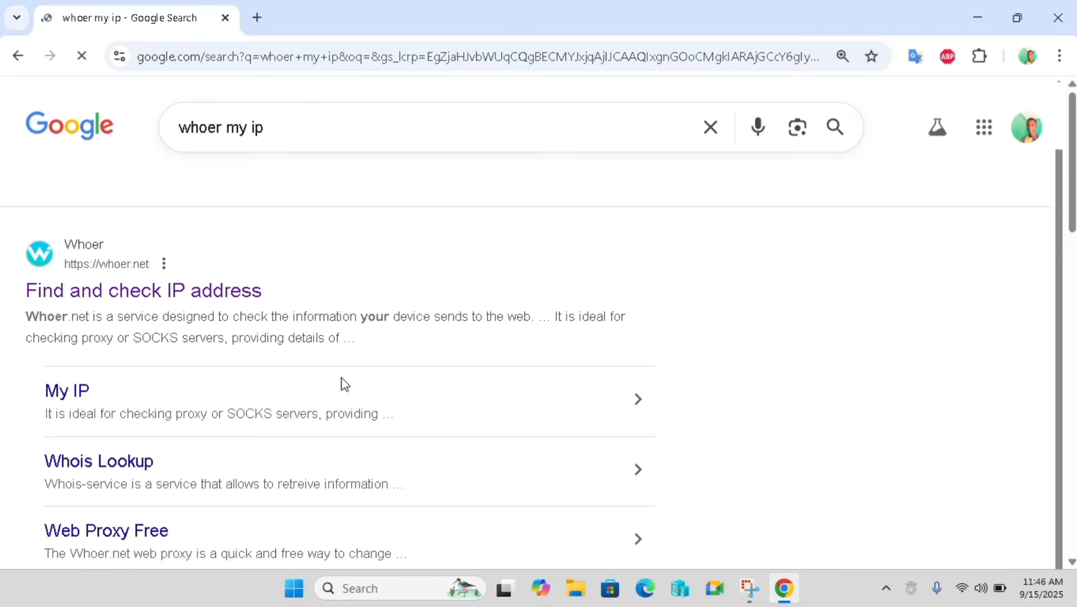
click(219, 300)
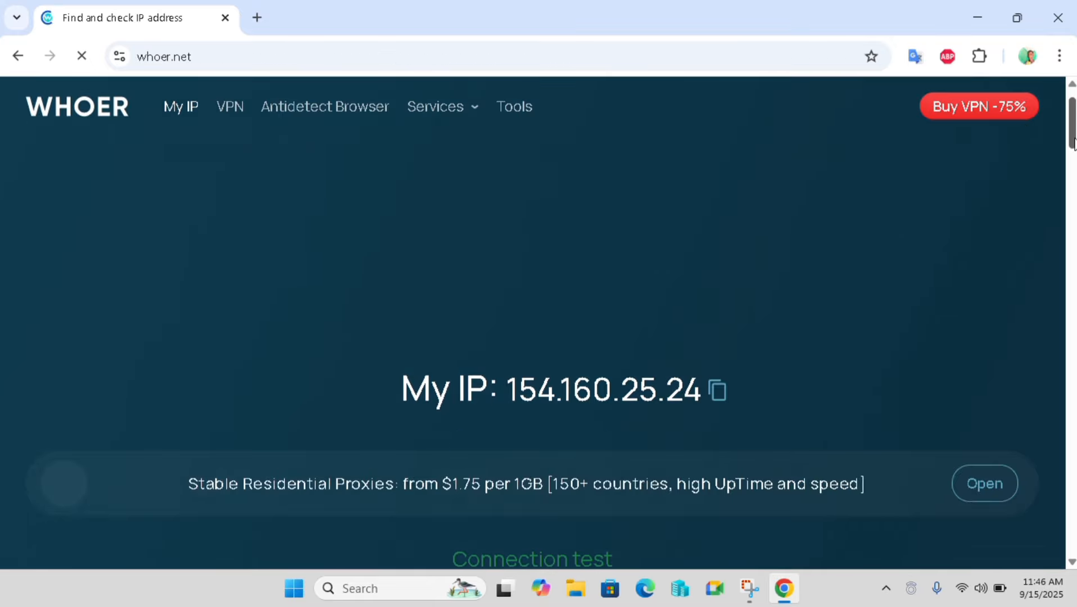
drag(1073, 144, 1072, 162)
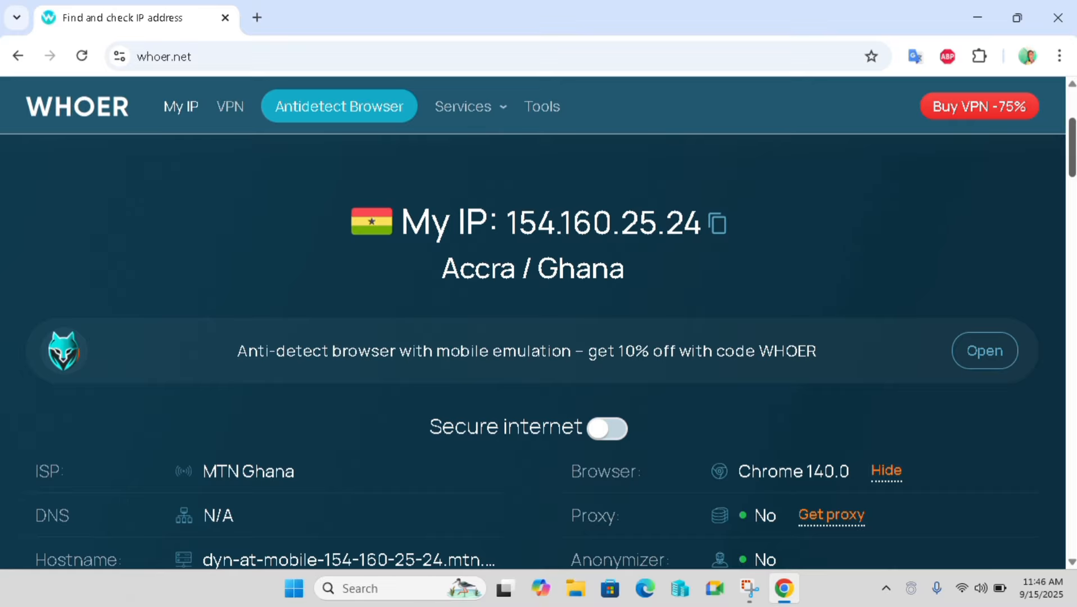
mouse_move(1072, 143)
mouse_down()
mouse_move(1072, 169)
mouse_move(1073, 142)
mouse_up()
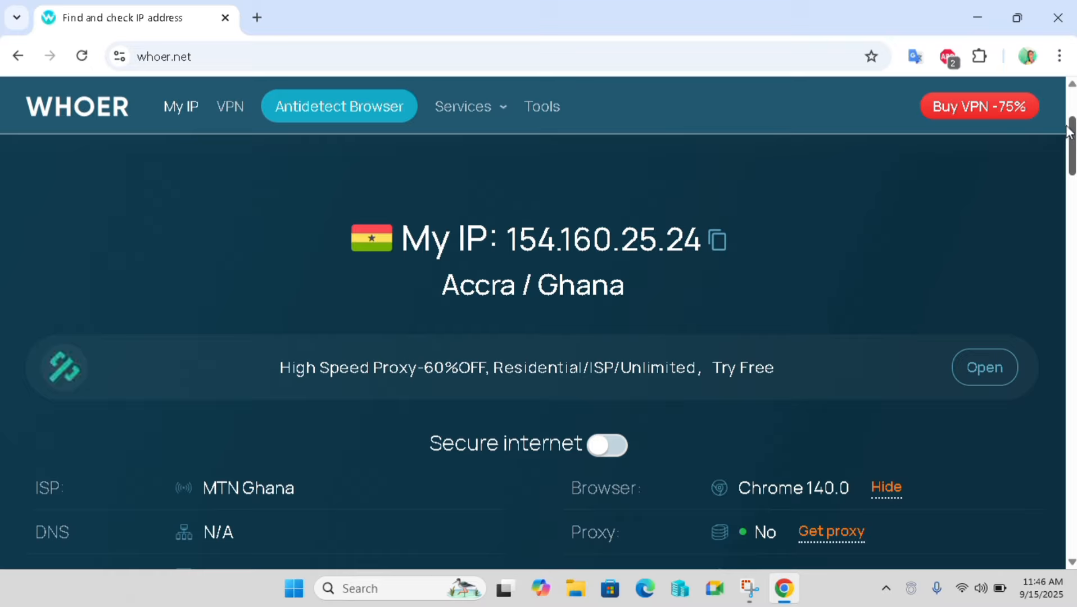
click(1057, 17)
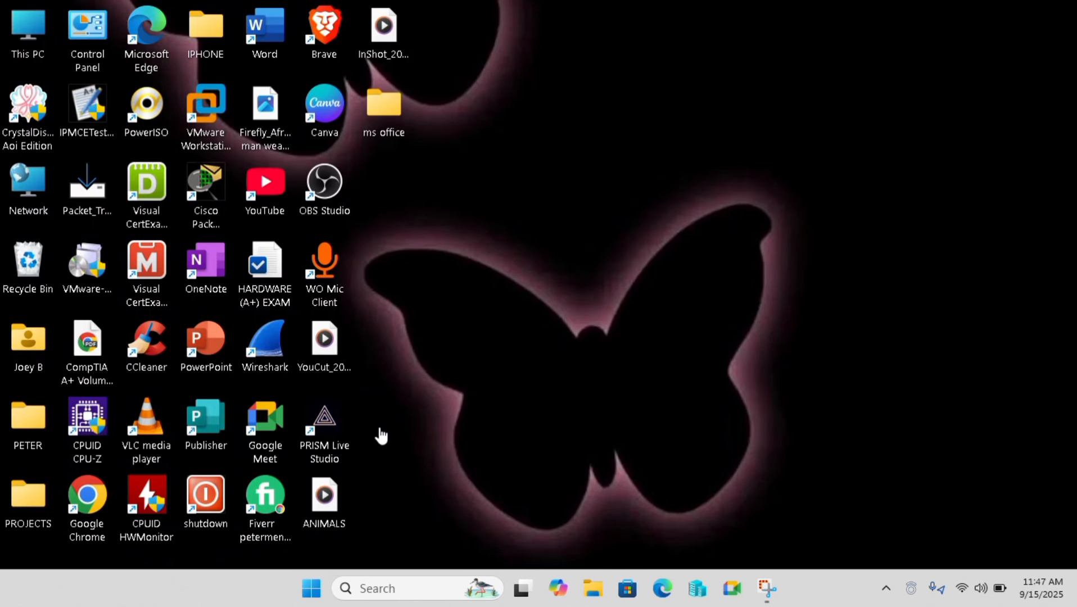
- Open the VPN page in the Windows network settings and start adding a new VPN connection
right_click(318, 588)
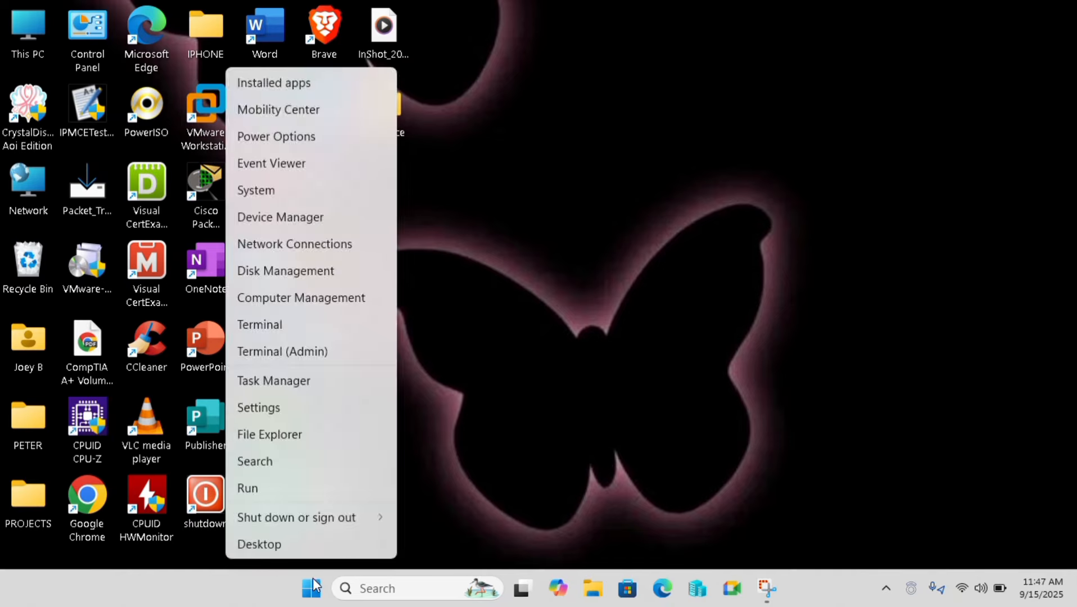
click(274, 407)
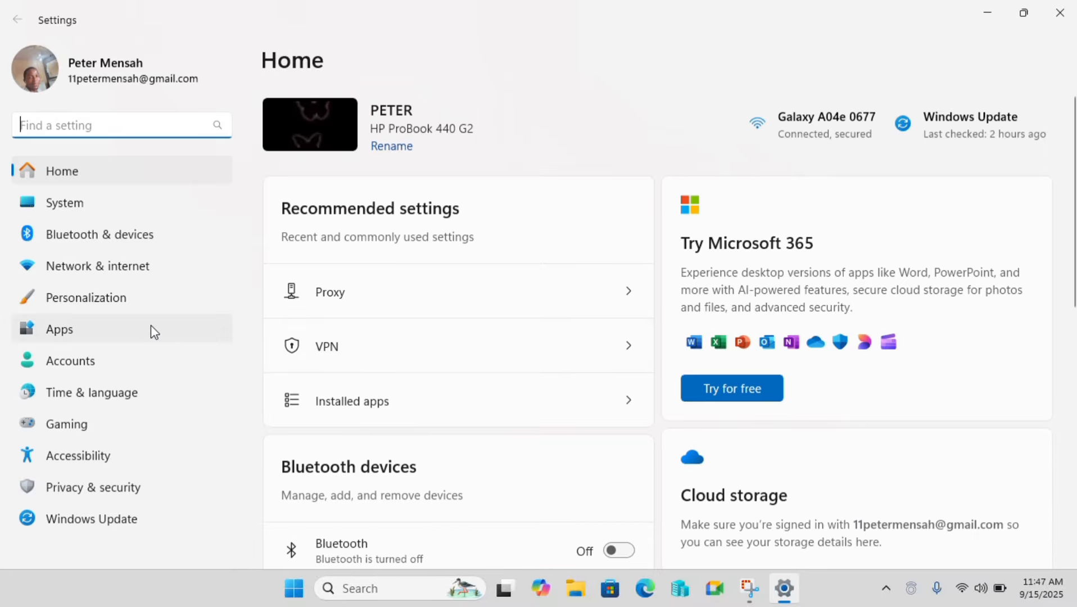
click(139, 267)
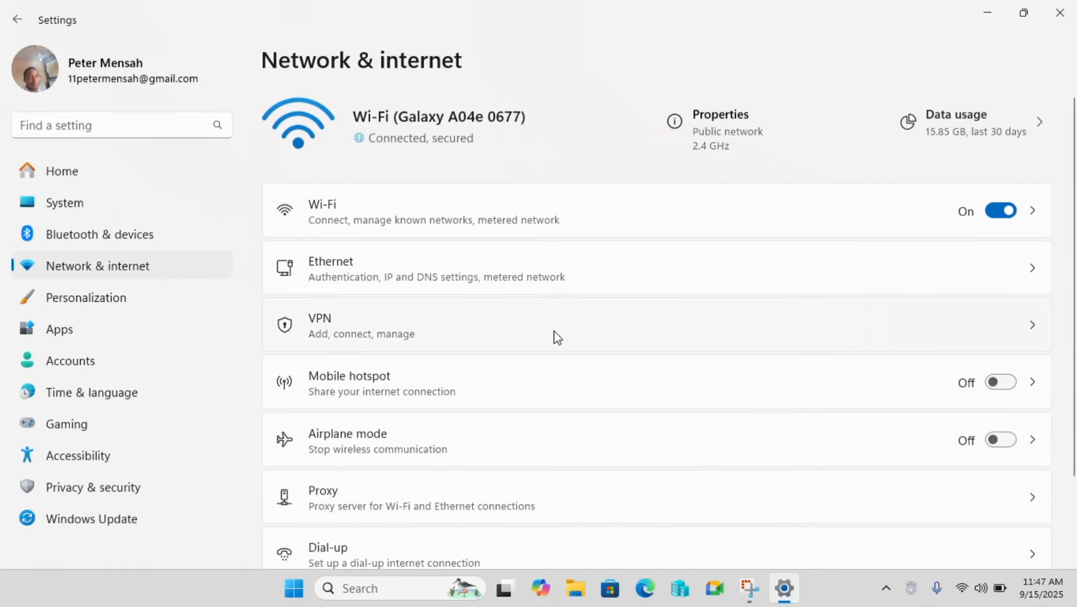
click(967, 325)
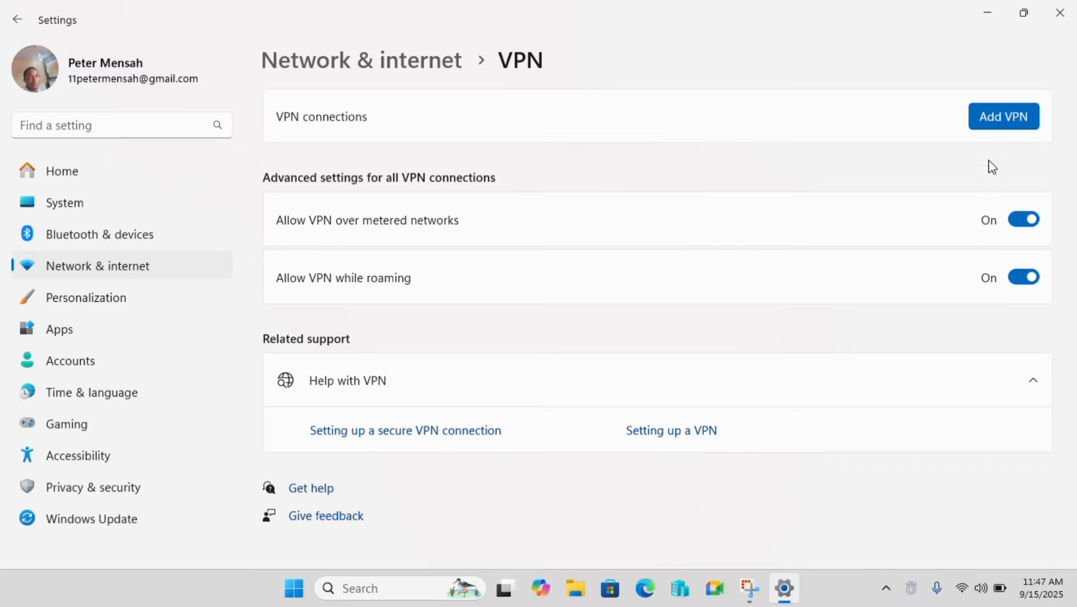
click(991, 115)
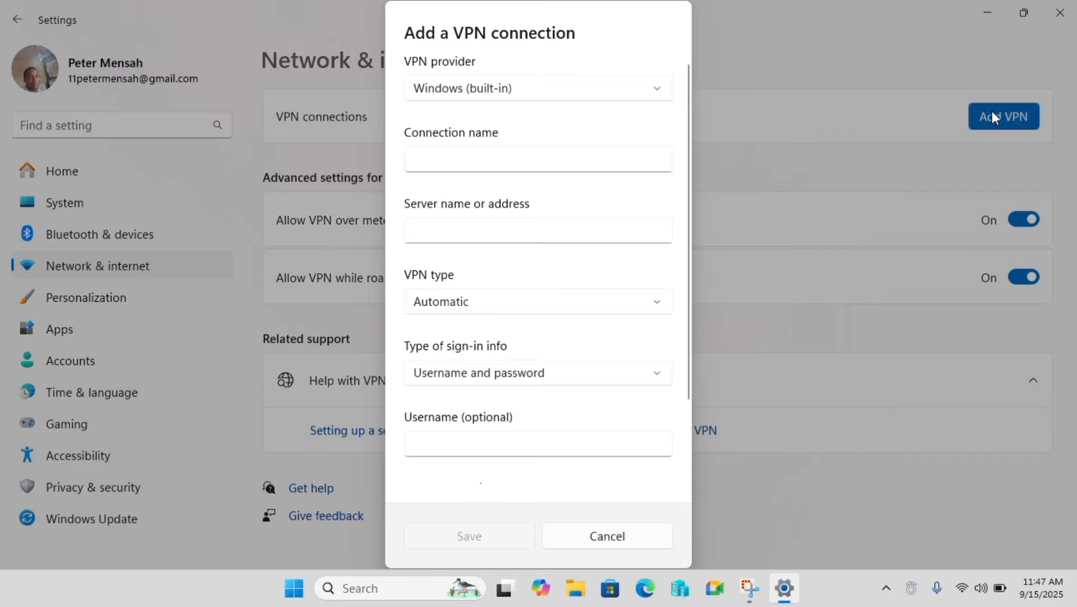
- Choose Windows (built-in) as the VPN provider and name the connection vpnbook
click(600, 99)
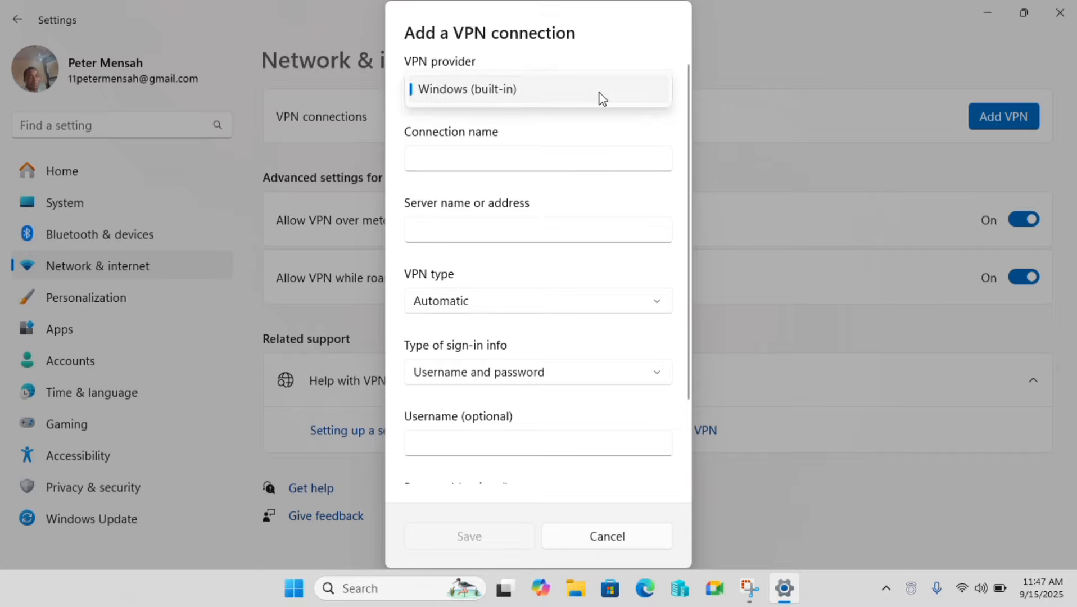
click(600, 98)
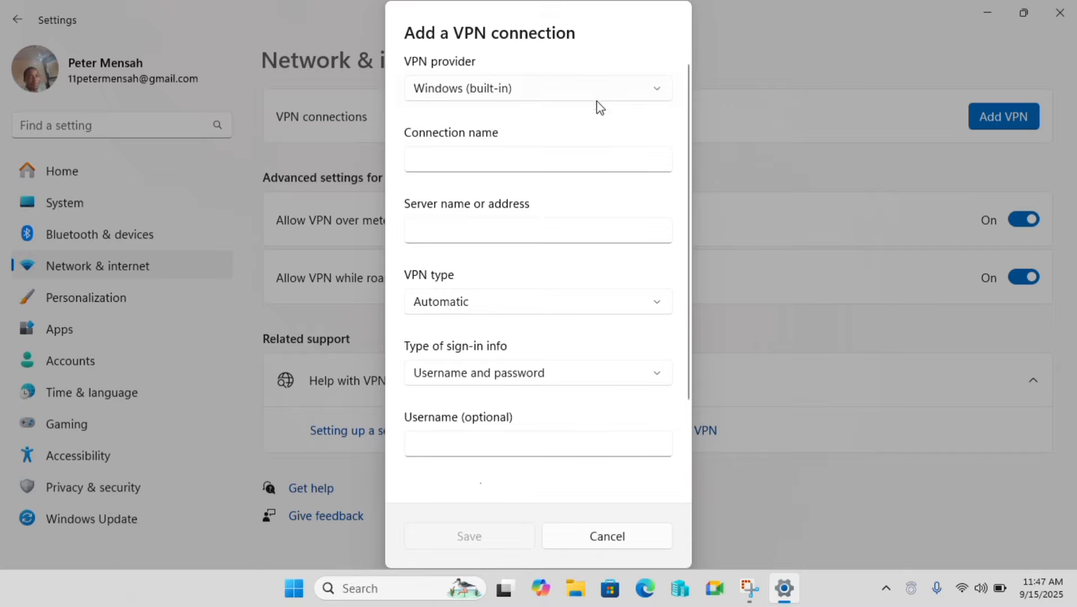
click(548, 160)
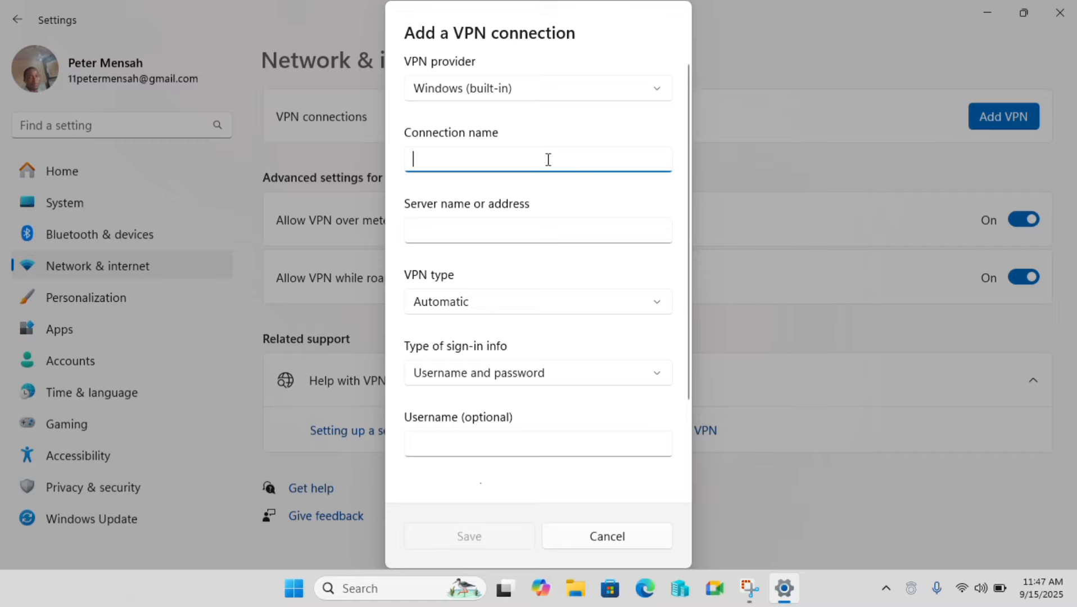
text(vpnbook)
click(456, 235)
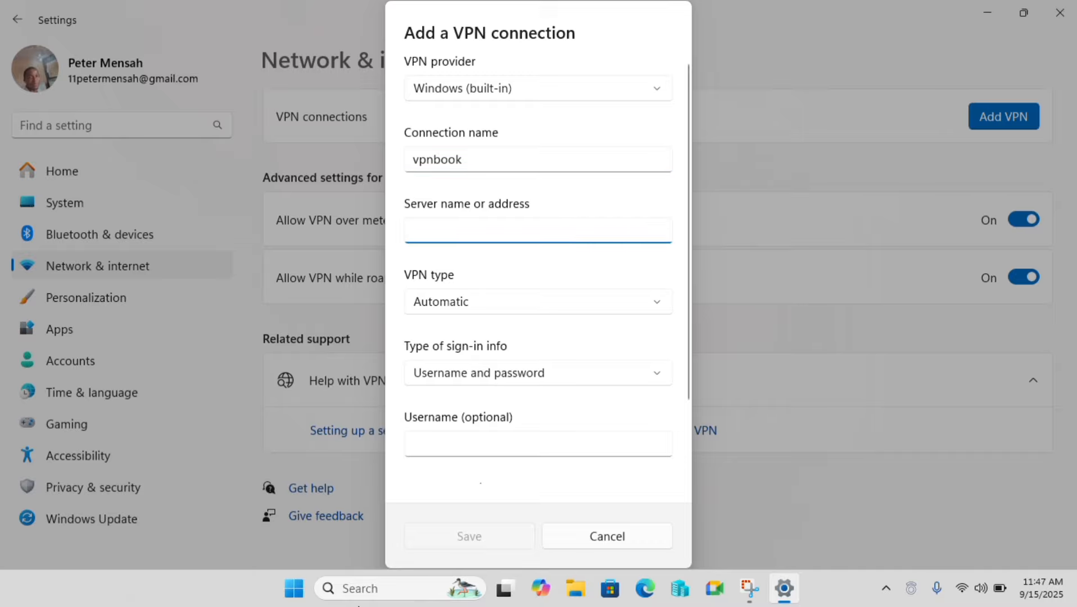
- Switch to Google Chrome and run a Google search for vpnbook
click(361, 590)
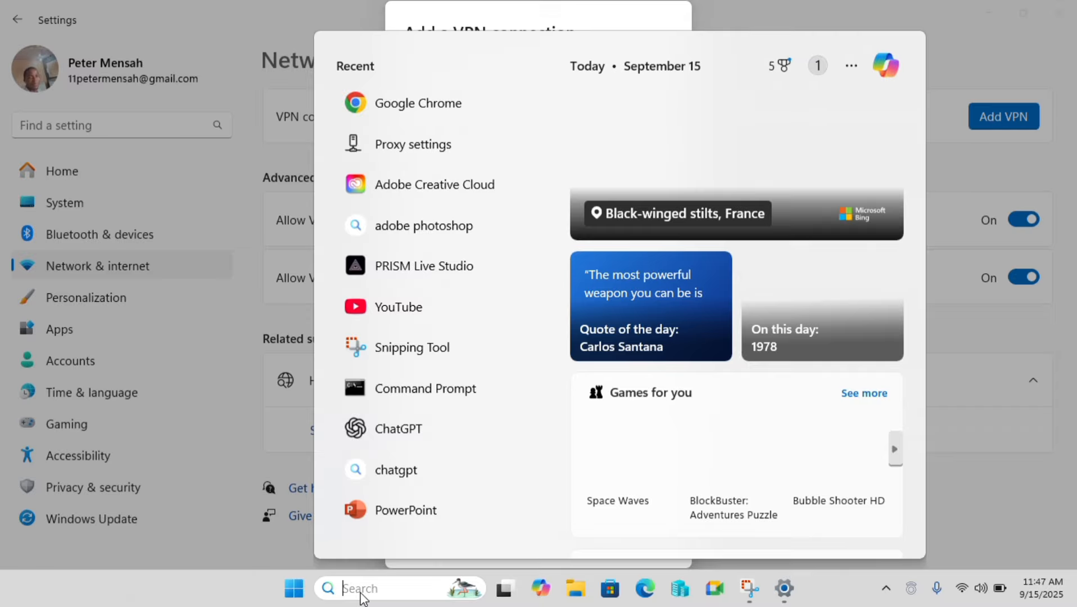
click(455, 100)
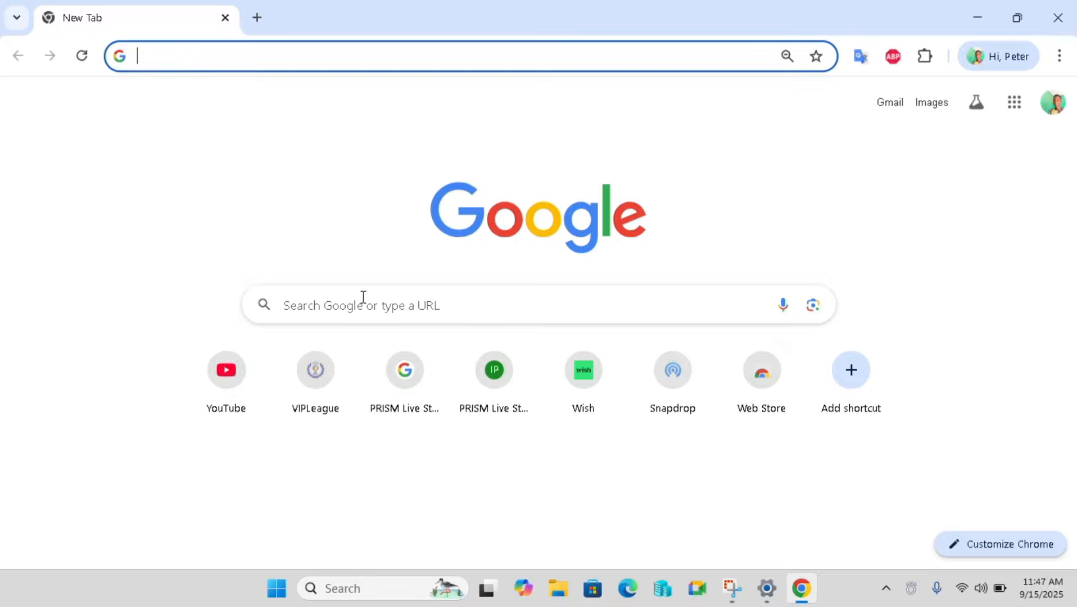
click(381, 307)
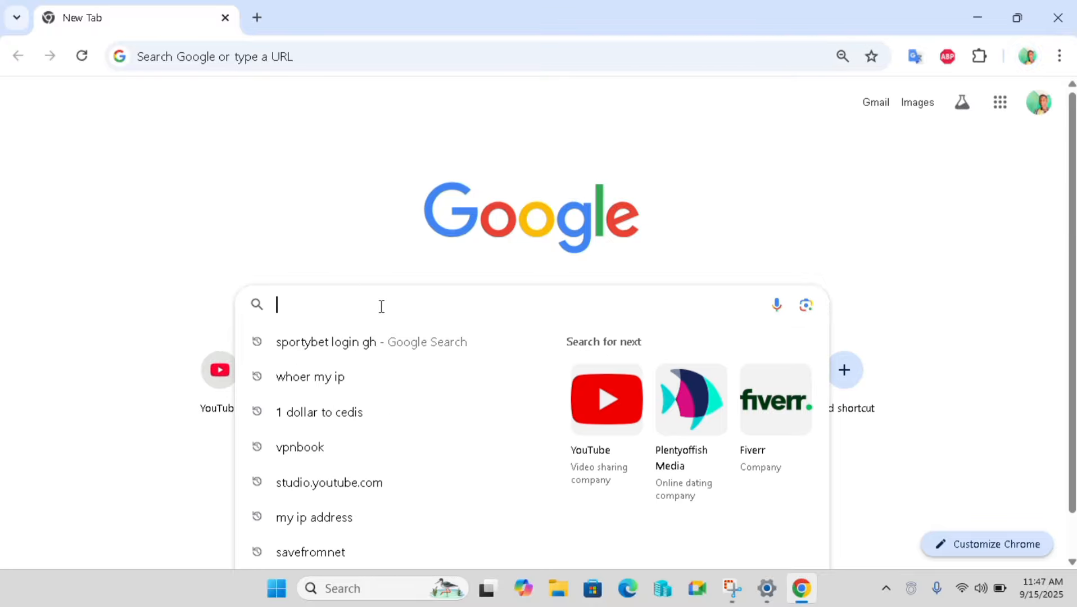
text(vp)
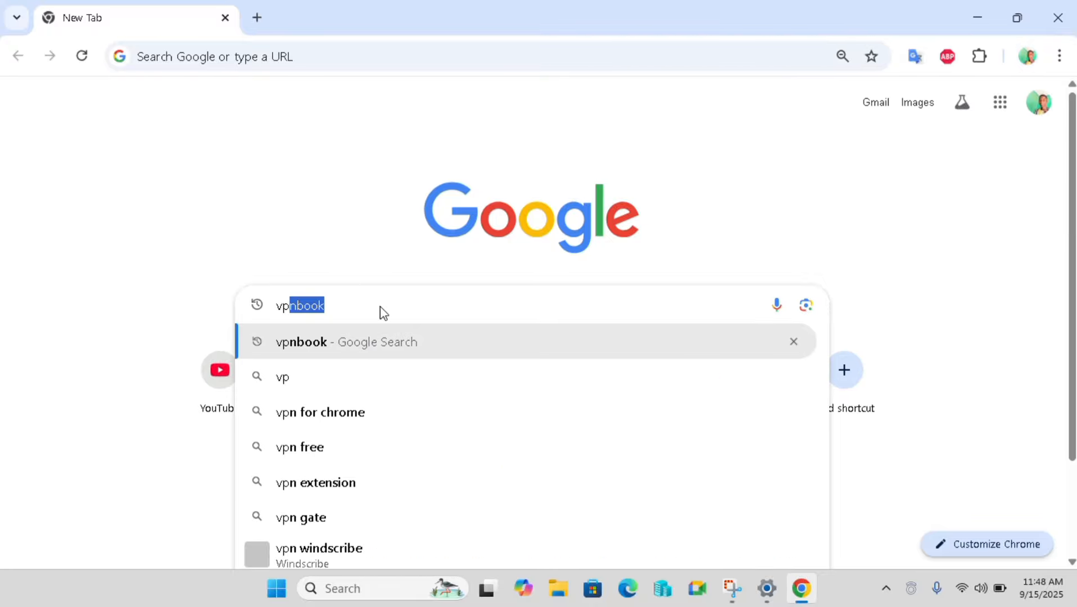
text(nbook)
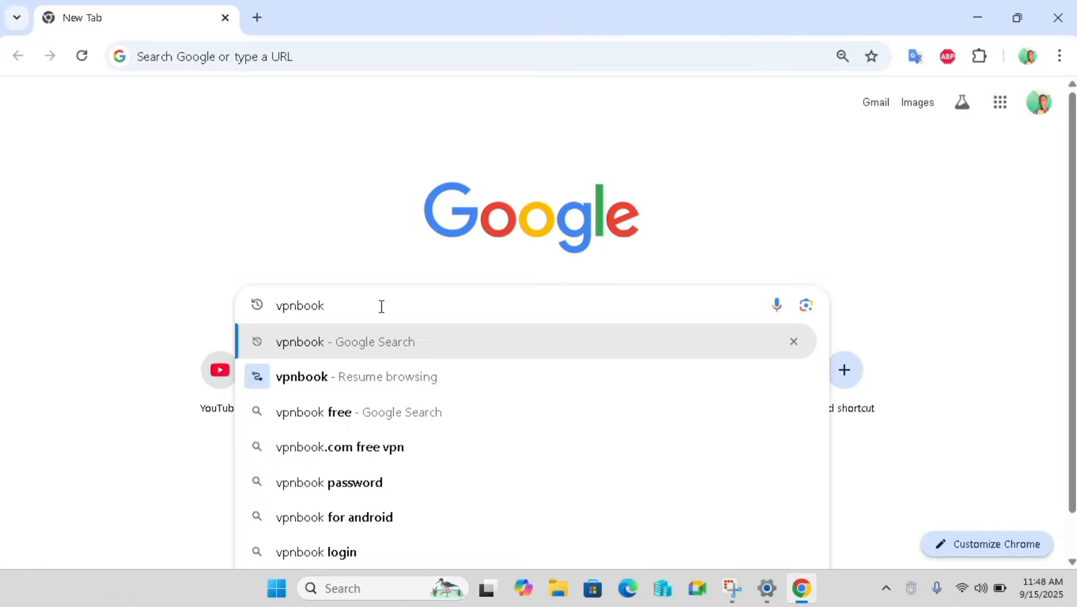
click(327, 377)
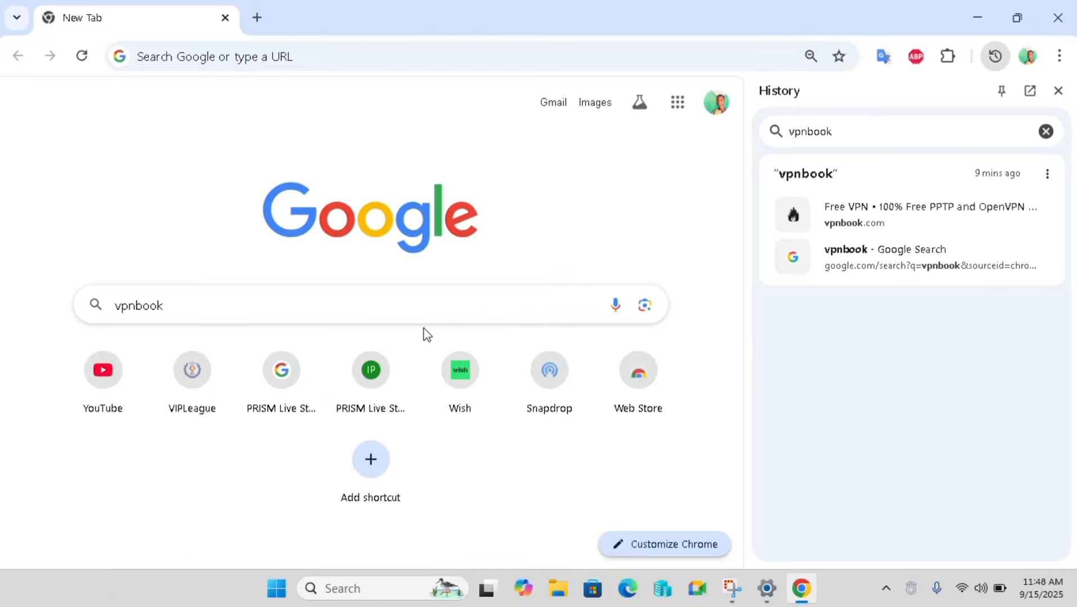
click(366, 308)
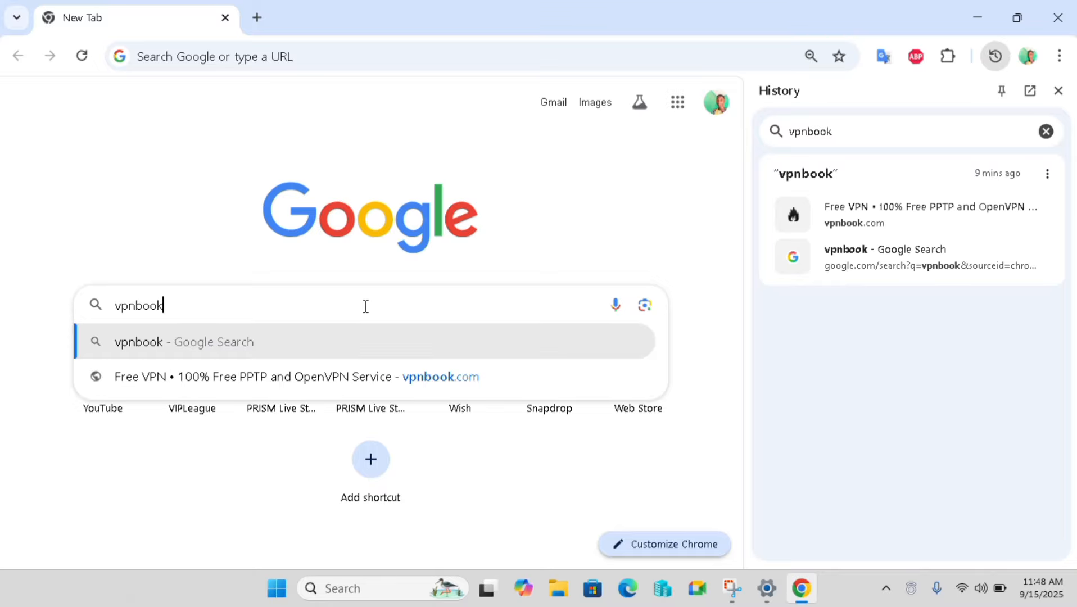
click(235, 350)
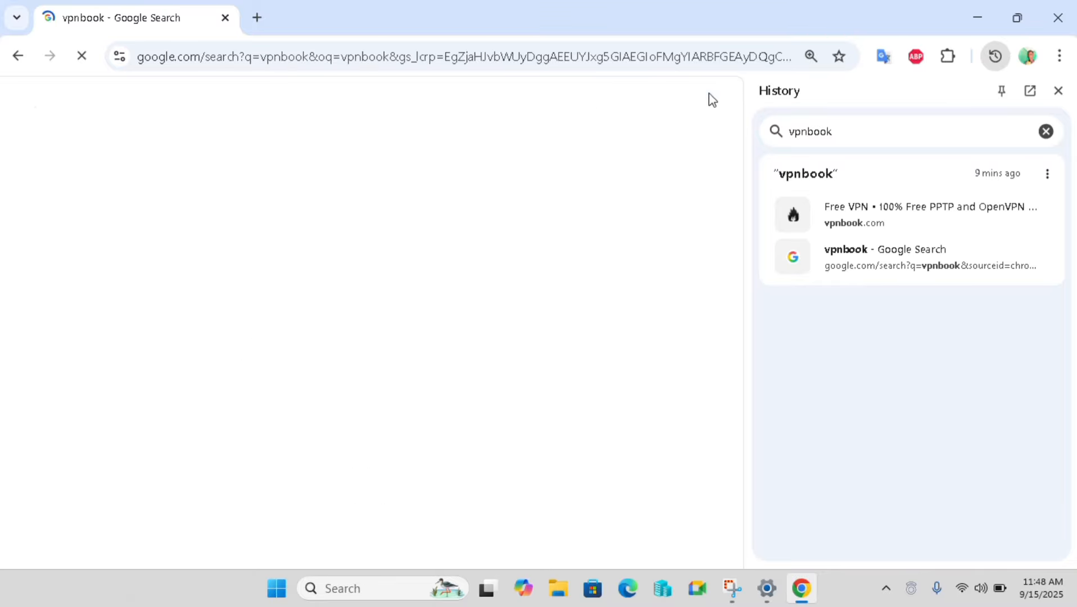
- Close the browsing history panel and open the VPNBook website from the search results
click(1046, 132)
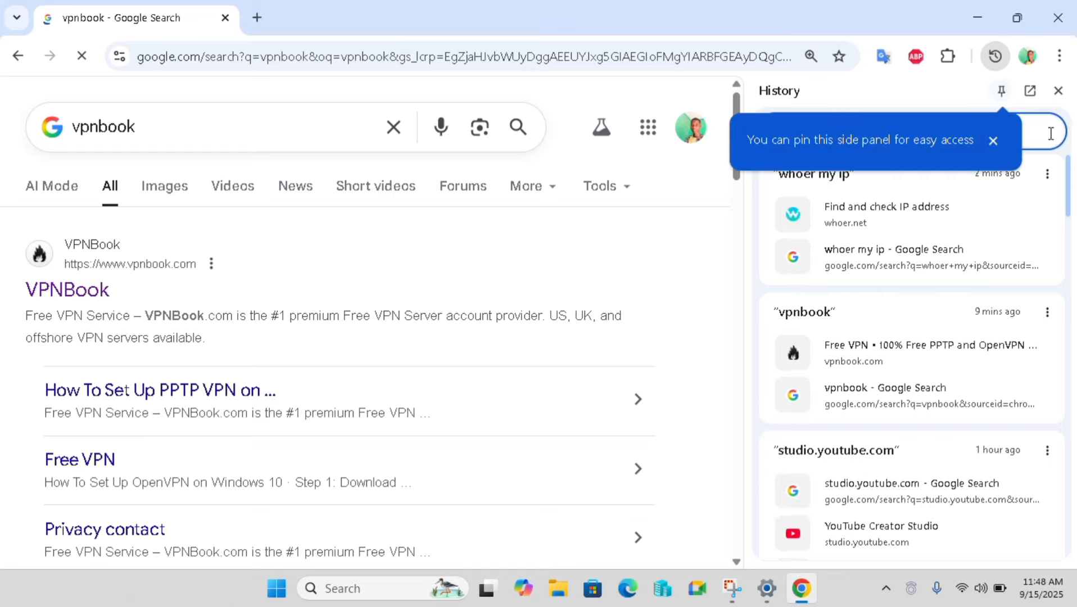
click(1058, 91)
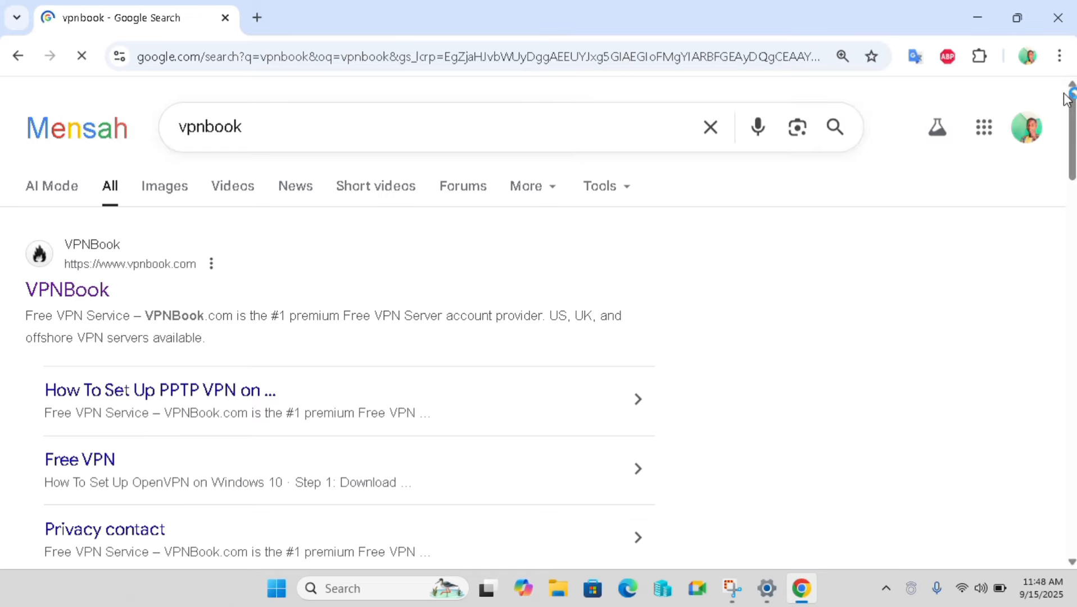
click(67, 292)
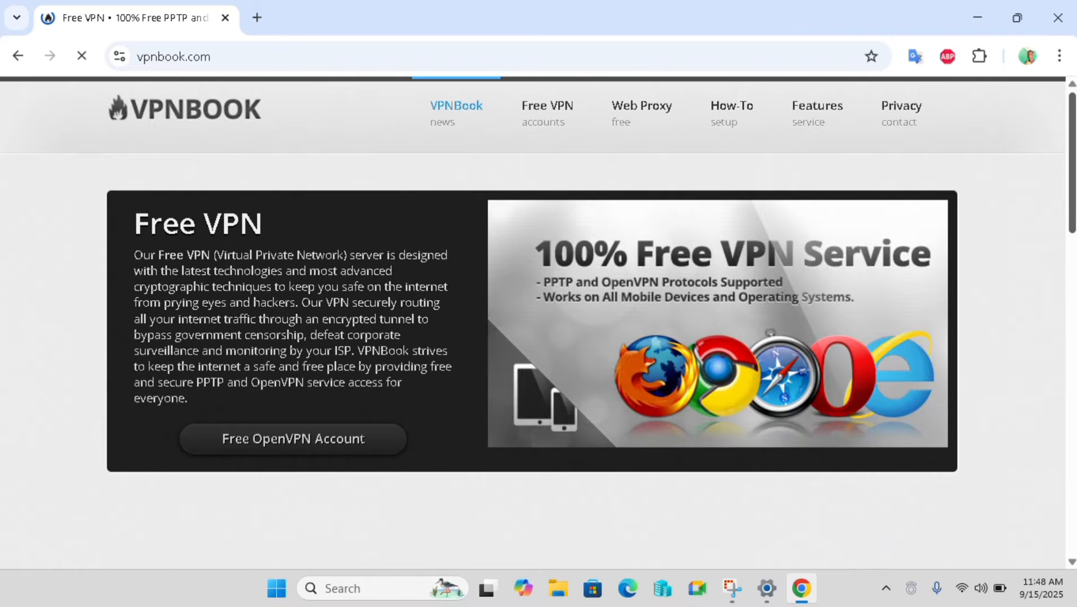
- Display the free PPTP VPN server list on the VPNBook home page
scroll(1073, 139, down, 7)
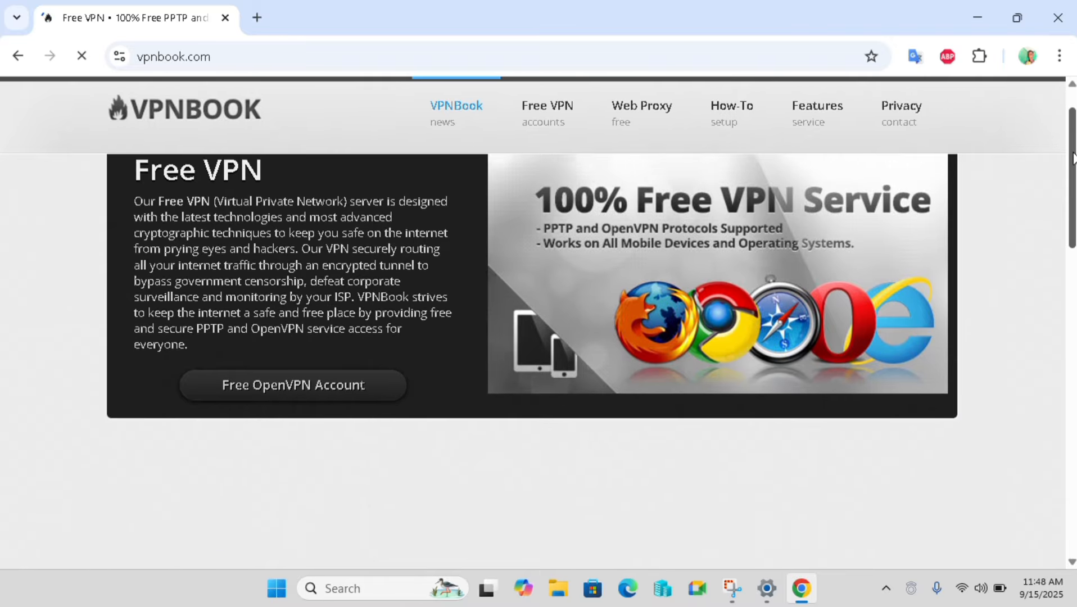
scroll(595, 376, down, 3)
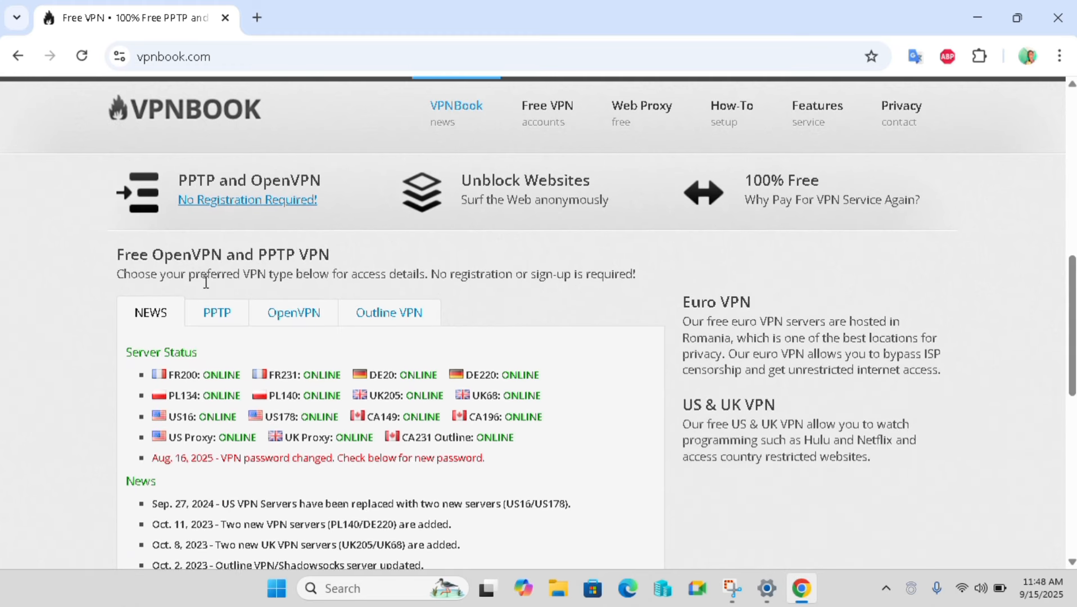
click(229, 321)
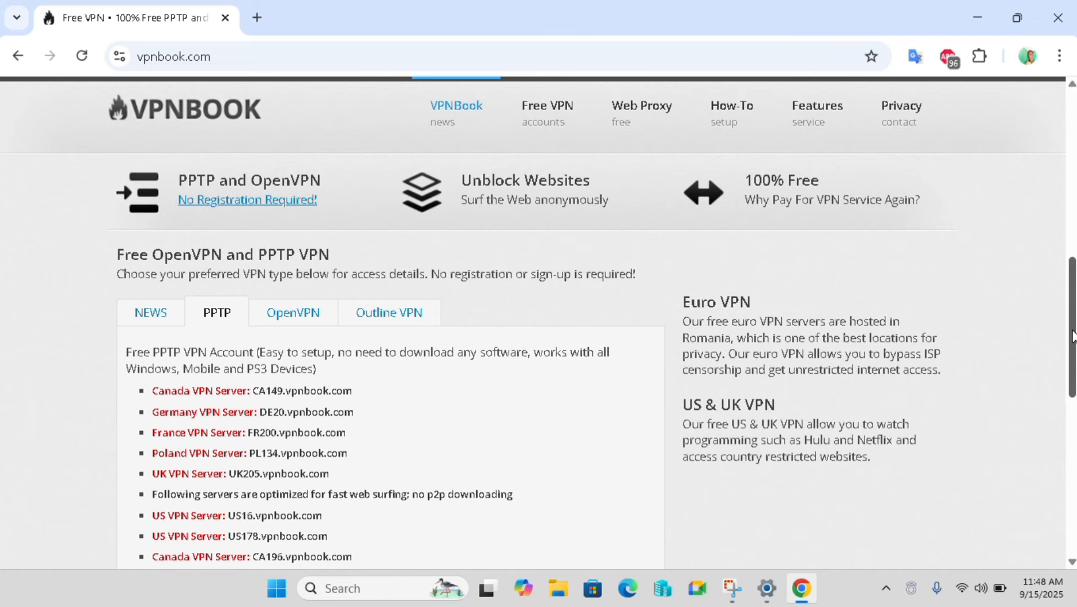
scroll(1052, 380, down, 2)
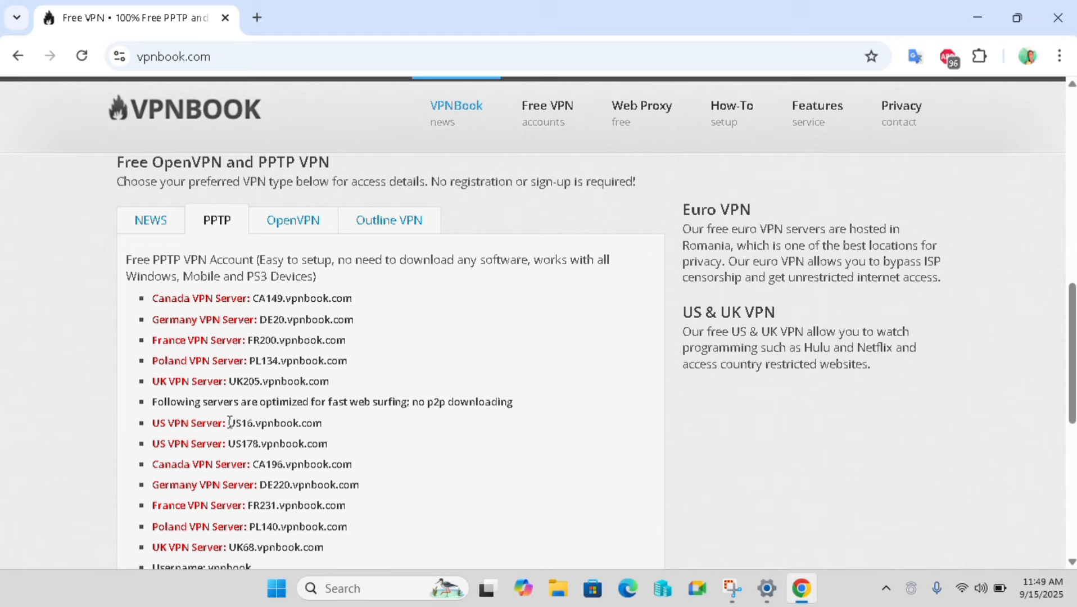
- Copy the US server address US16.vpnbook.com and enter it as the server name in the VPN connection form in Settings
drag(229, 422, 336, 430)
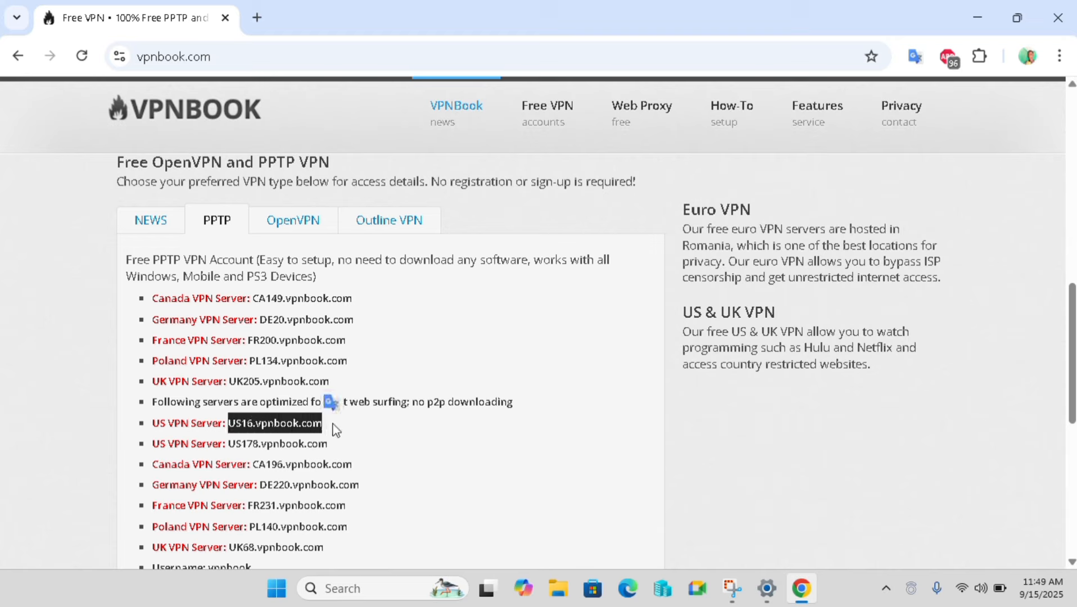
right_click(303, 426)
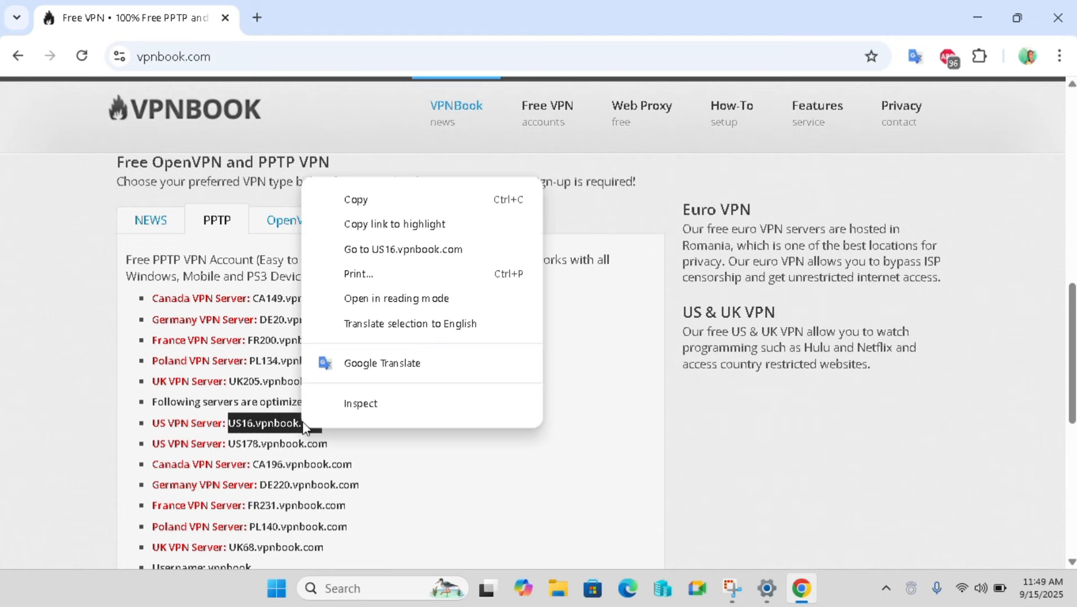
click(355, 207)
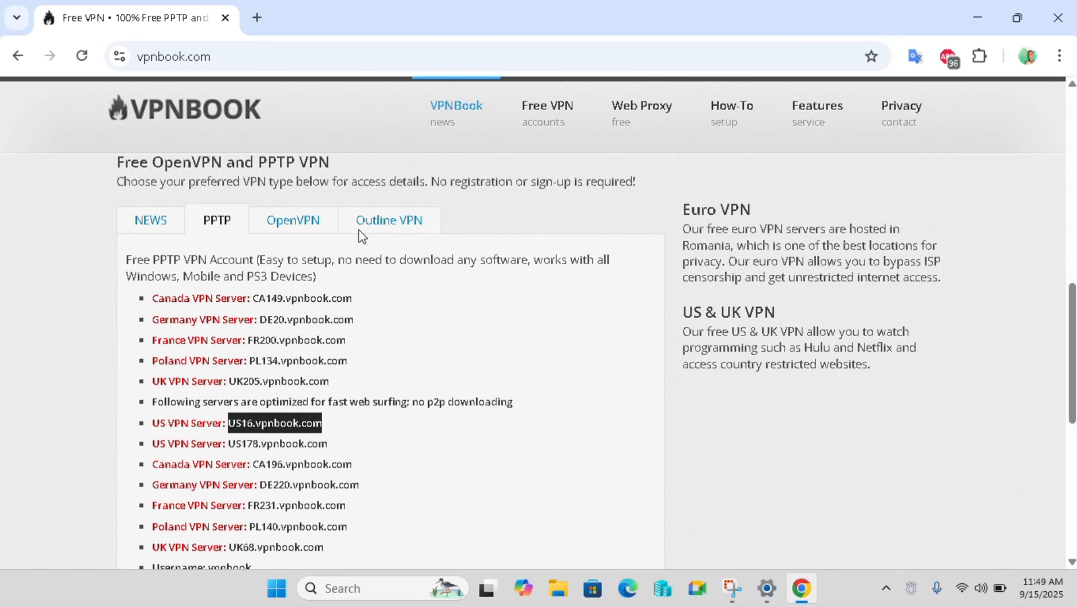
click(766, 588)
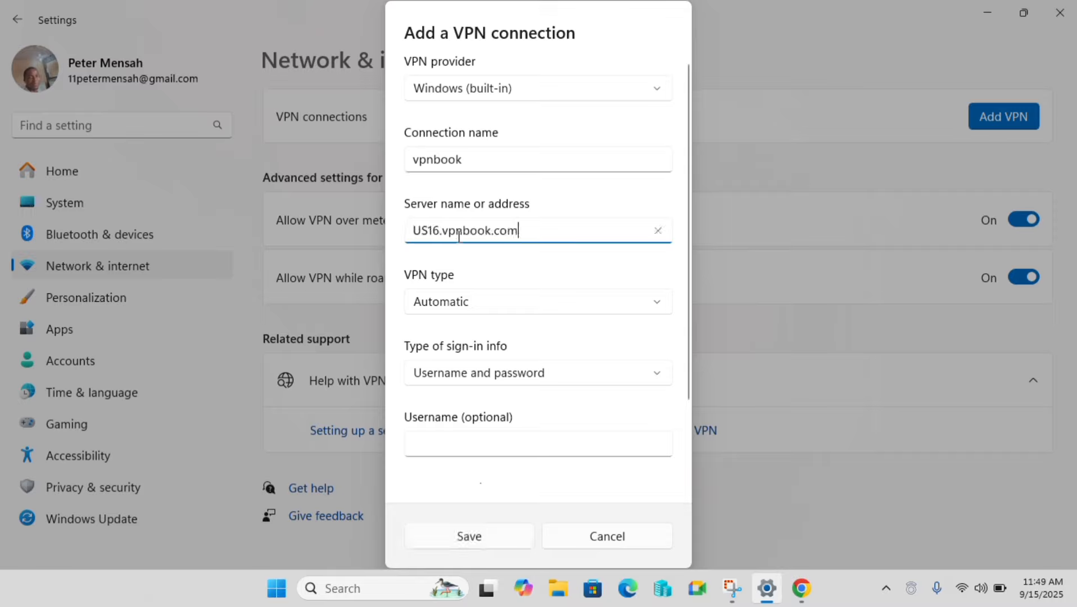
- Set the VPN type to Point to Point Tunneling Protocol (PPTP) and the sign-in info type to Username and password
click(493, 300)
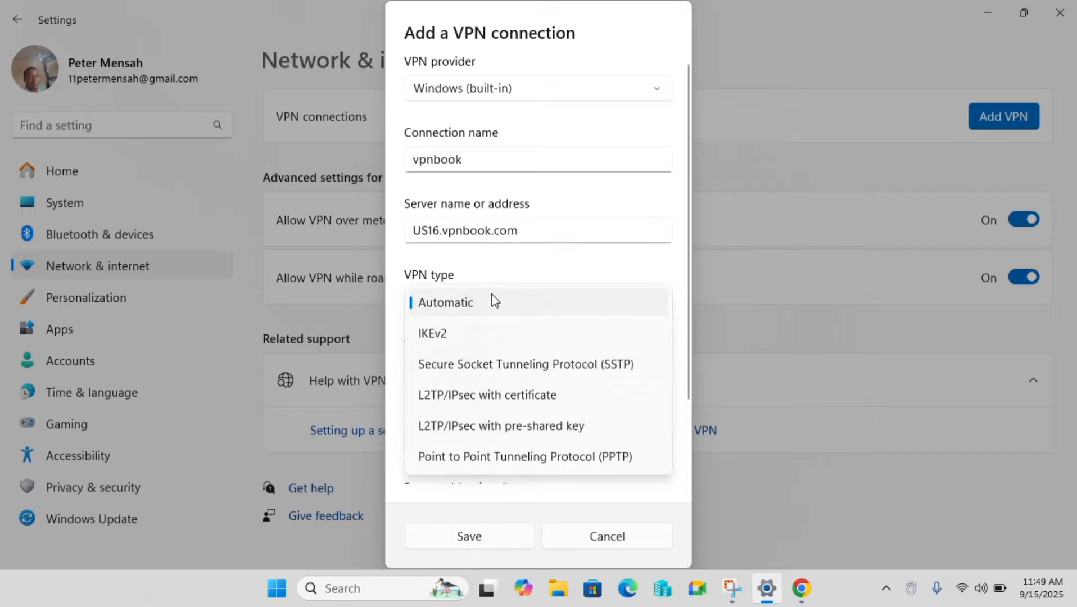
click(512, 460)
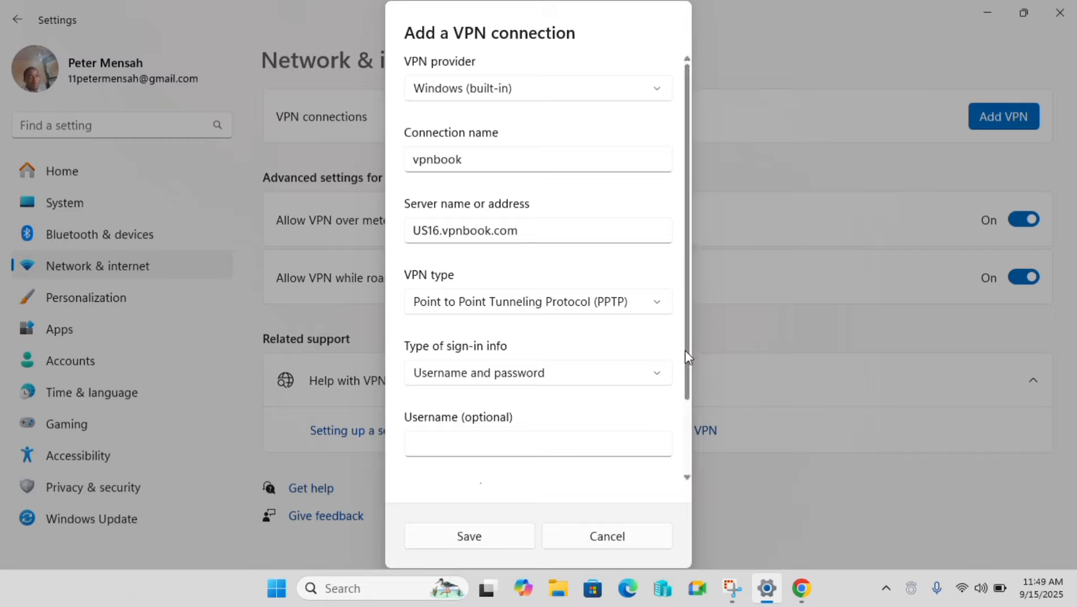
drag(684, 352, 680, 407)
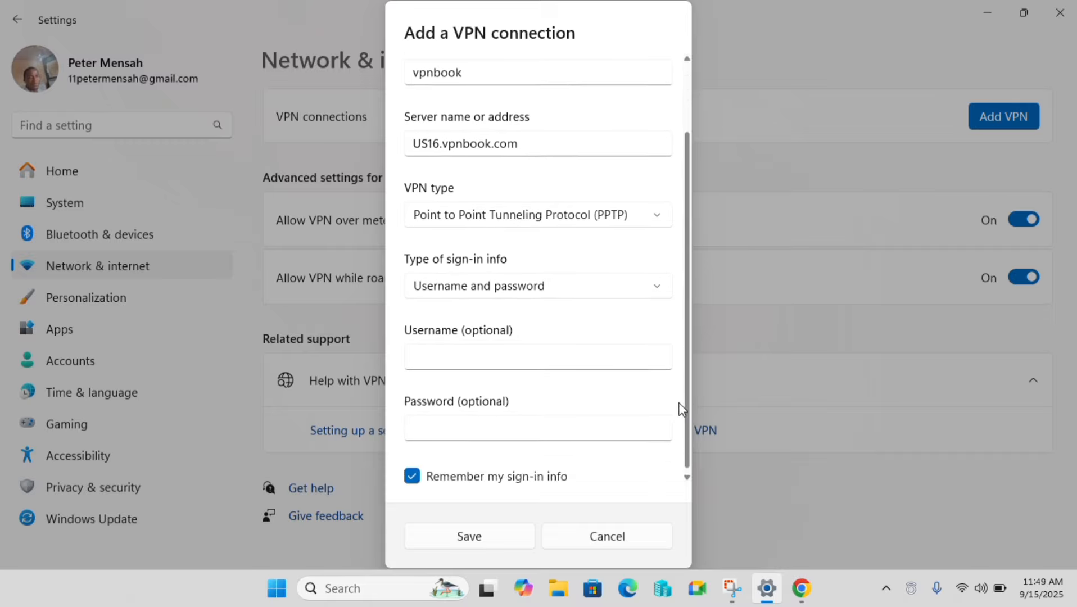
click(647, 285)
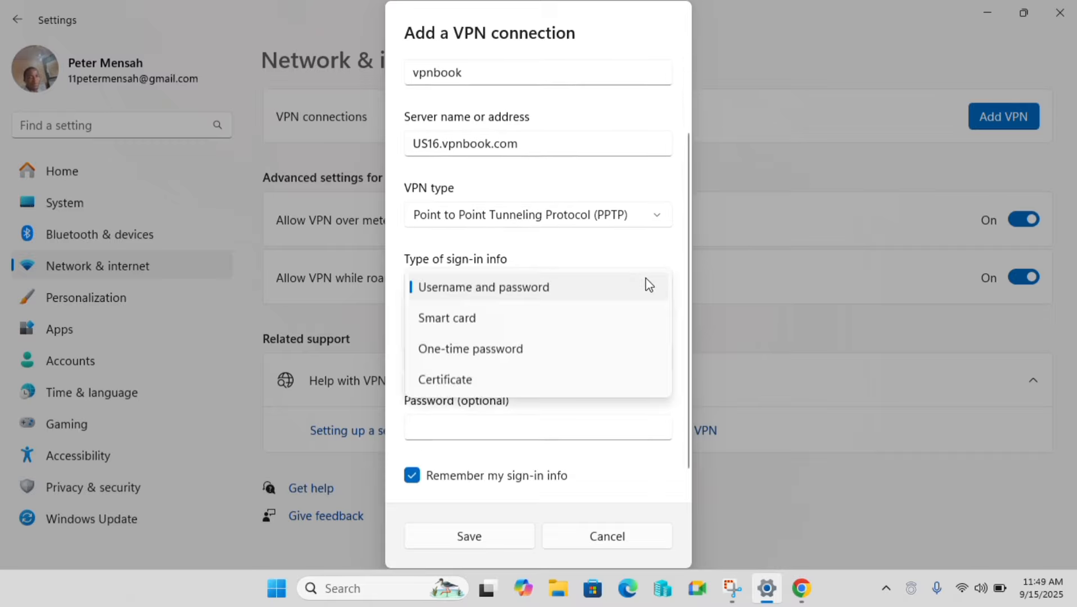
click(508, 290)
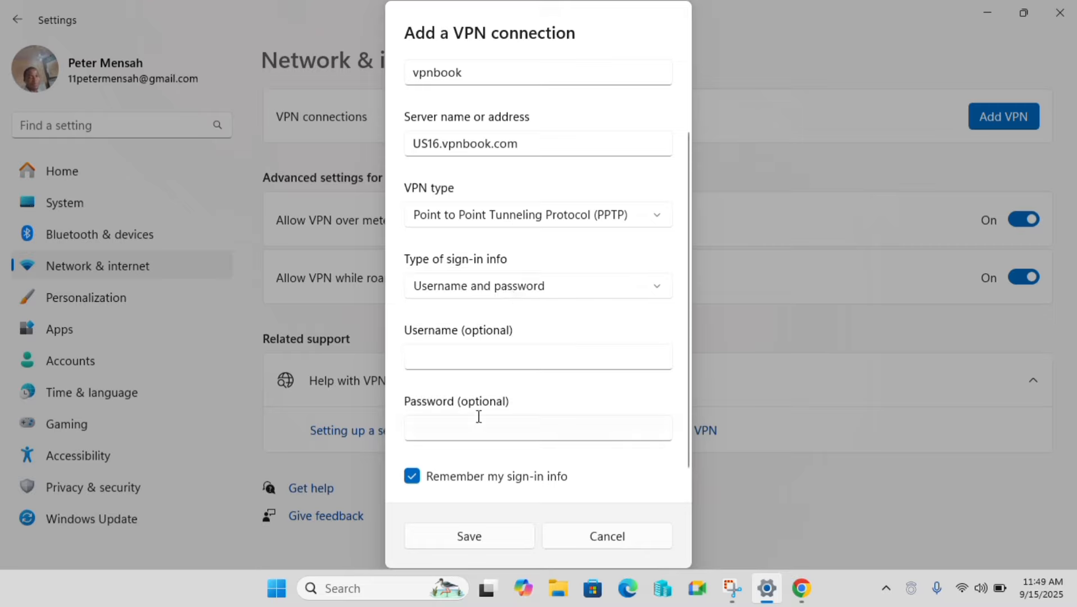
- Copy the username vpnbook from the VPNBook page in Google Chrome and enter it as the username in the Settings VPN form
click(479, 356)
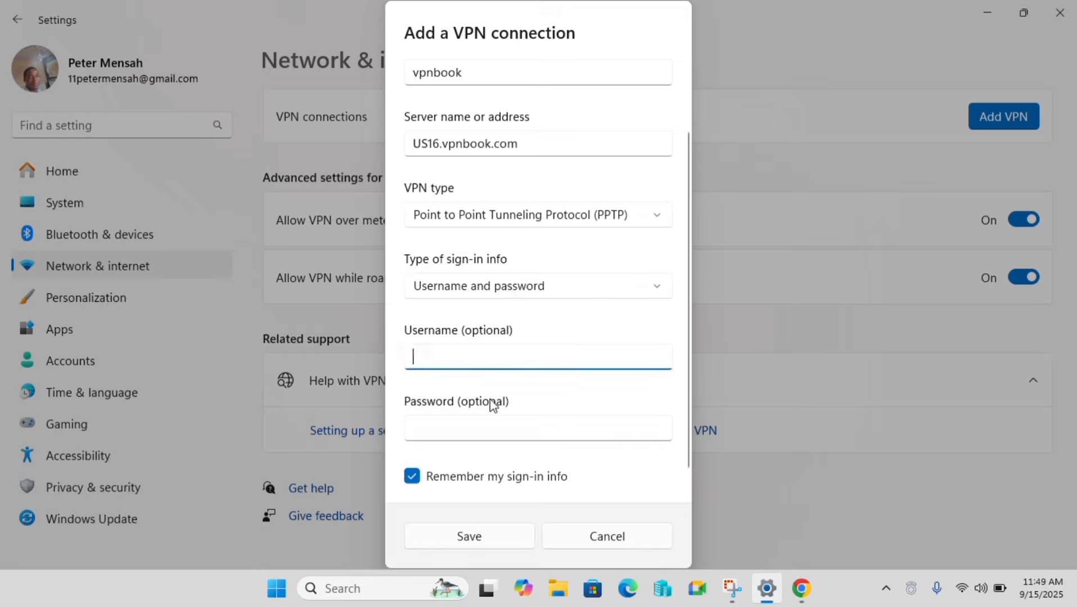
click(807, 598)
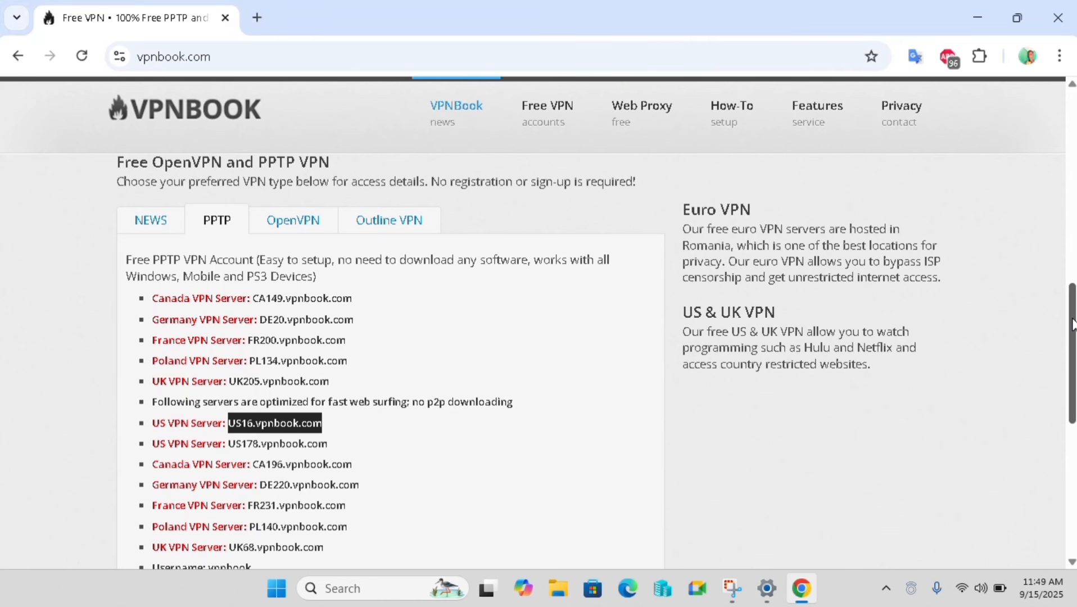
scroll(725, 312, down, 3)
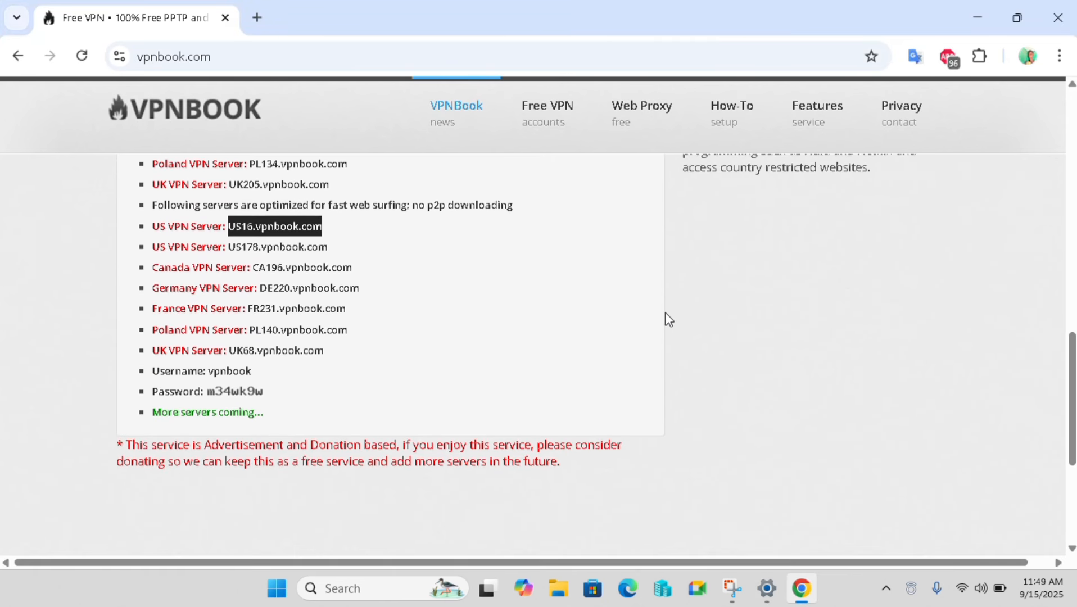
drag(209, 372, 259, 381)
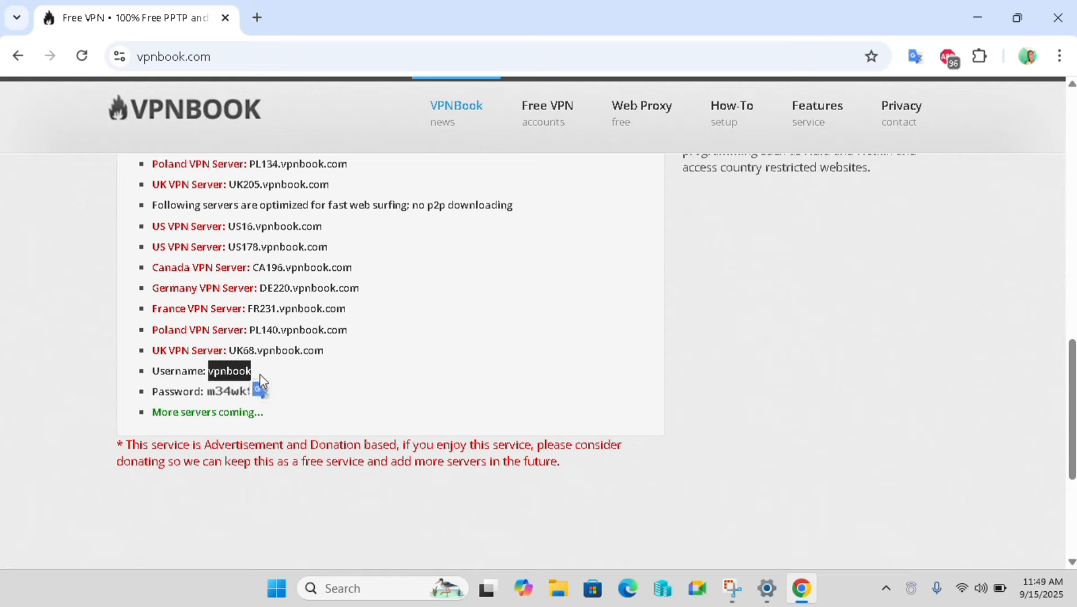
right_click(233, 368)
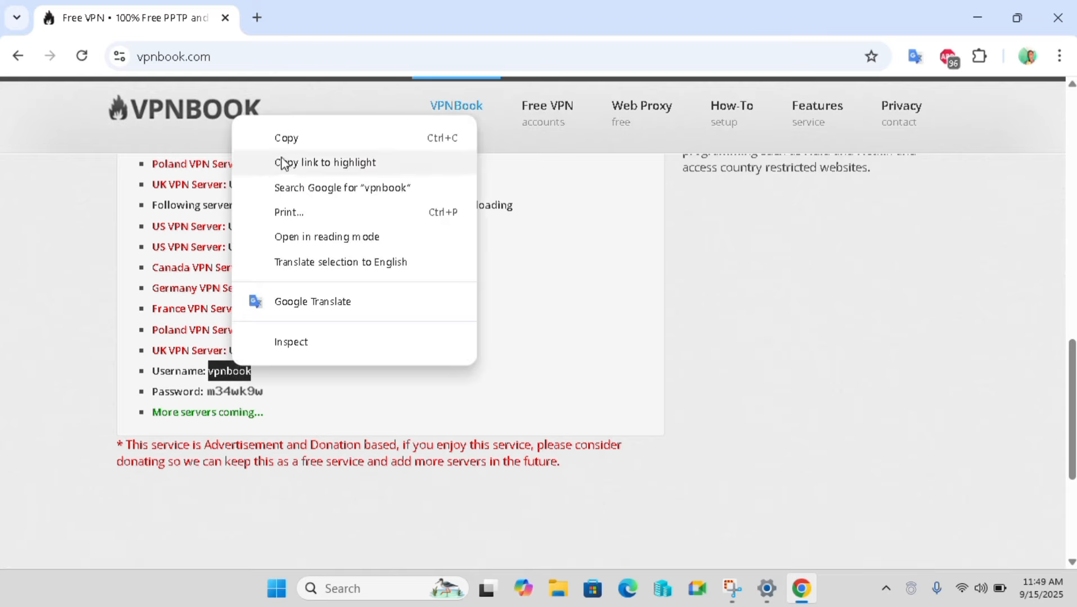
click(285, 138)
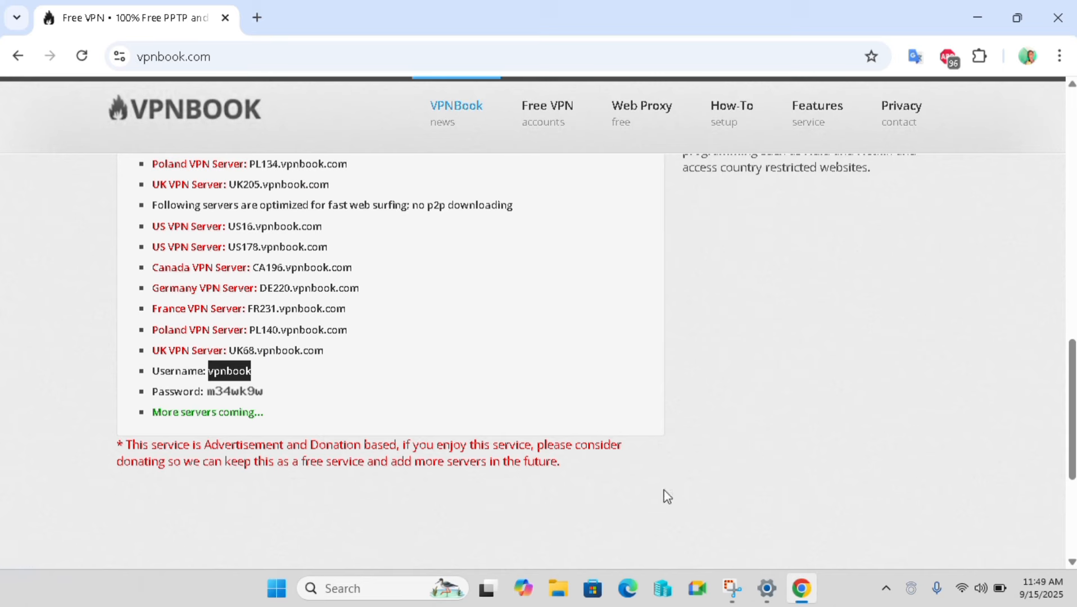
mouse_move(769, 591)
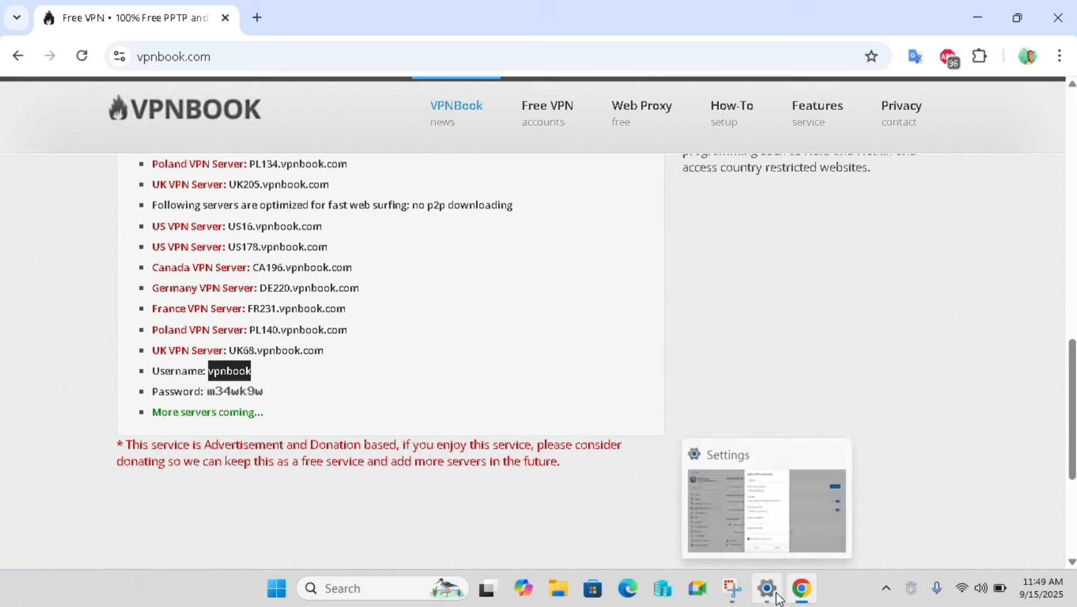
click(777, 598)
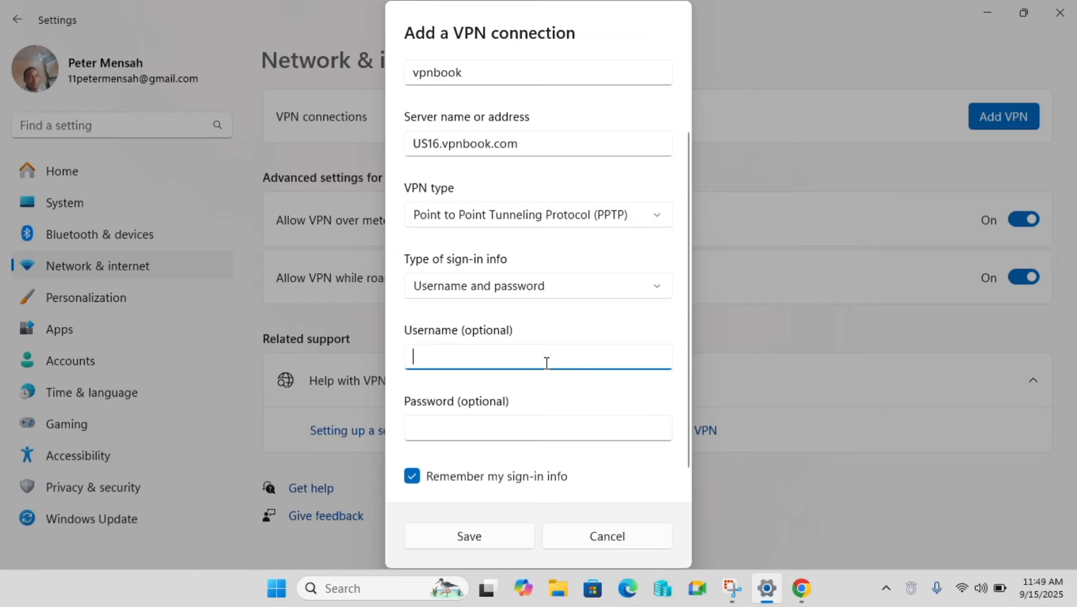
key(ctrl+v)
- Look up the PPTP password on the VPNBook page, enter it in the VPN form's password field and save the connection
click(799, 588)
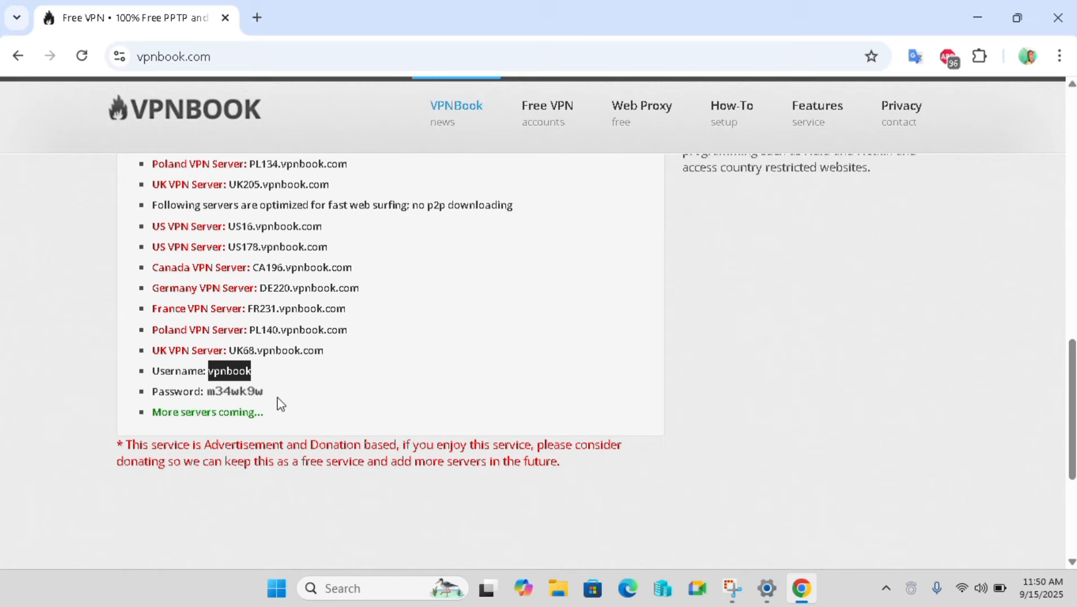
mouse_move(802, 602)
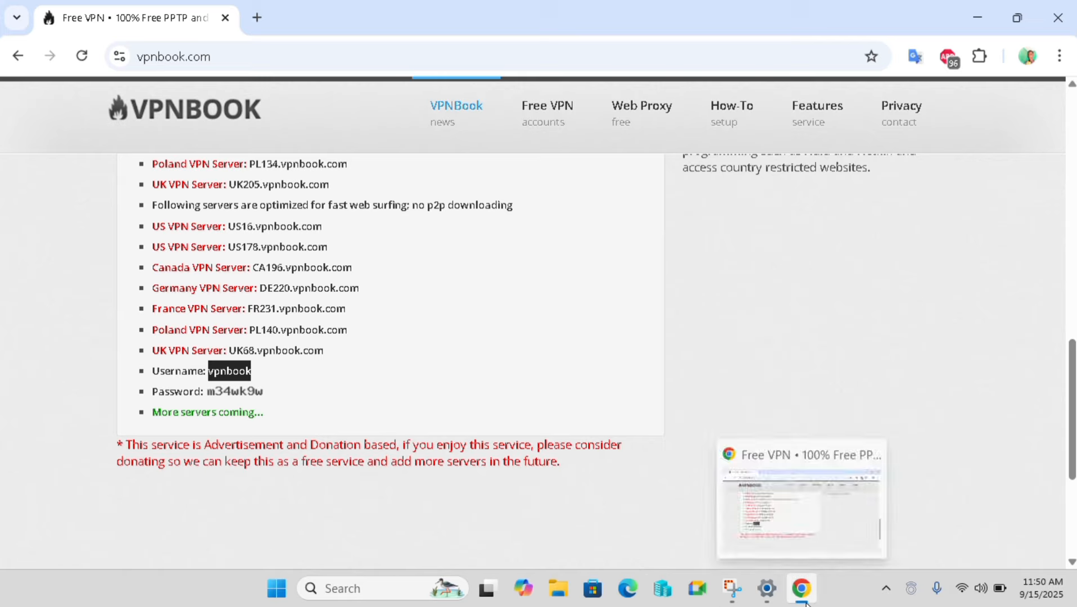
click(769, 597)
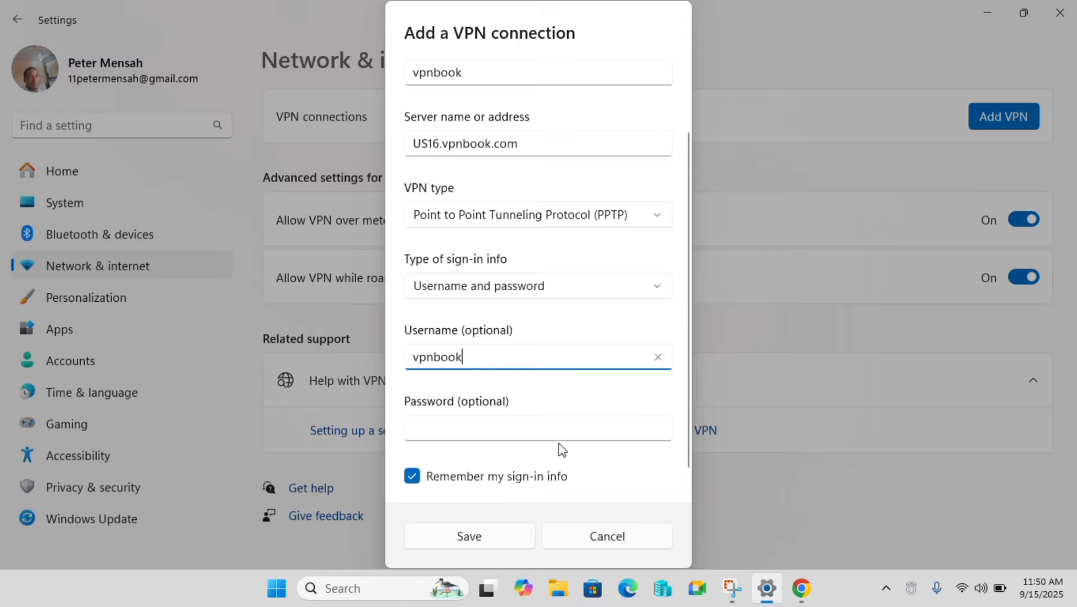
click(551, 427)
text(c)
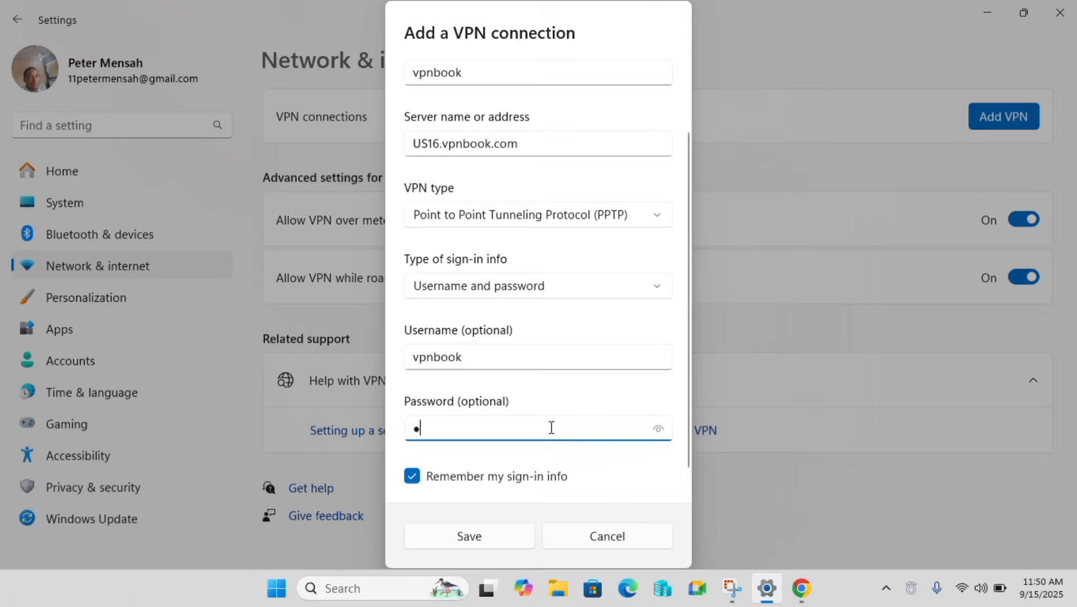
text(ab)
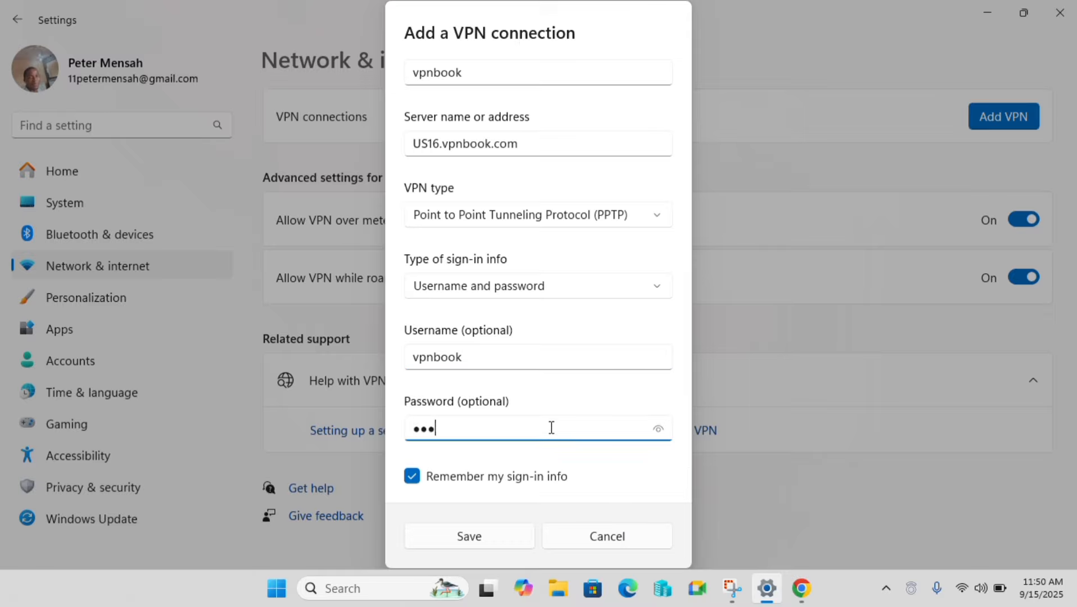
text(e)
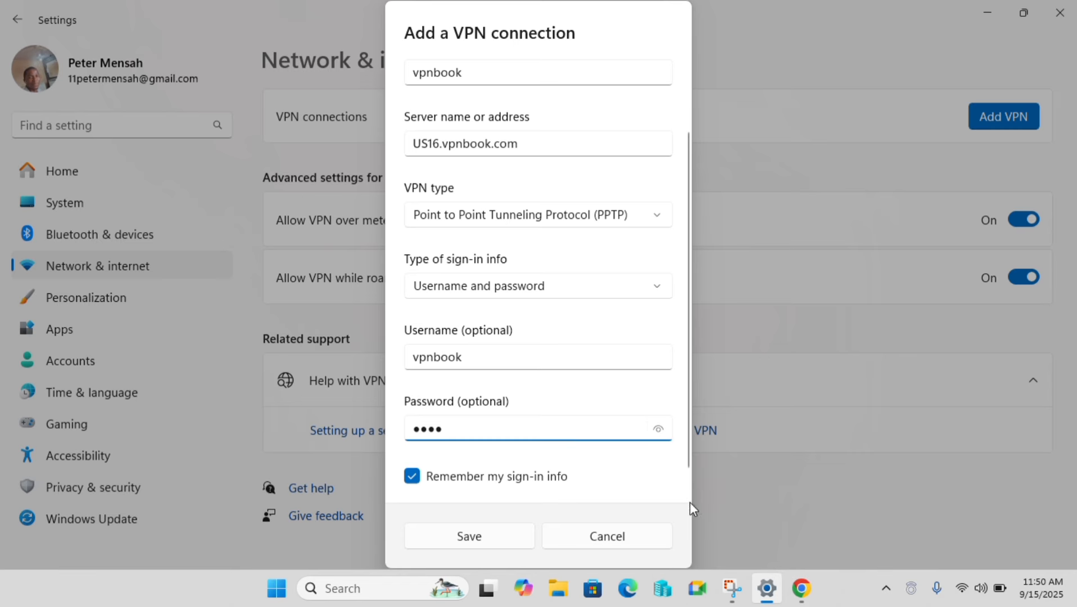
click(800, 591)
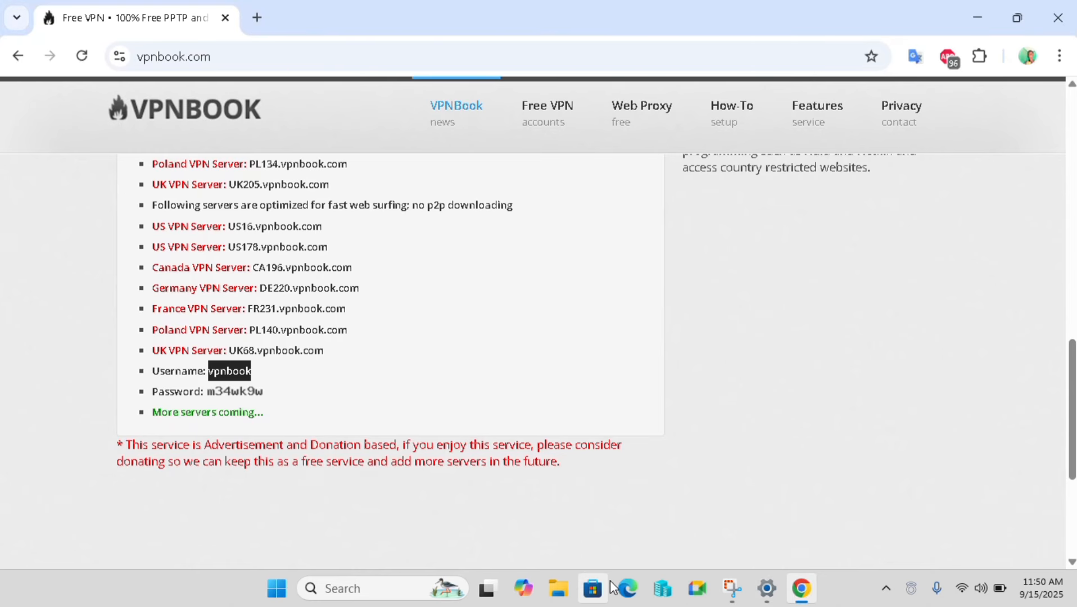
click(773, 583)
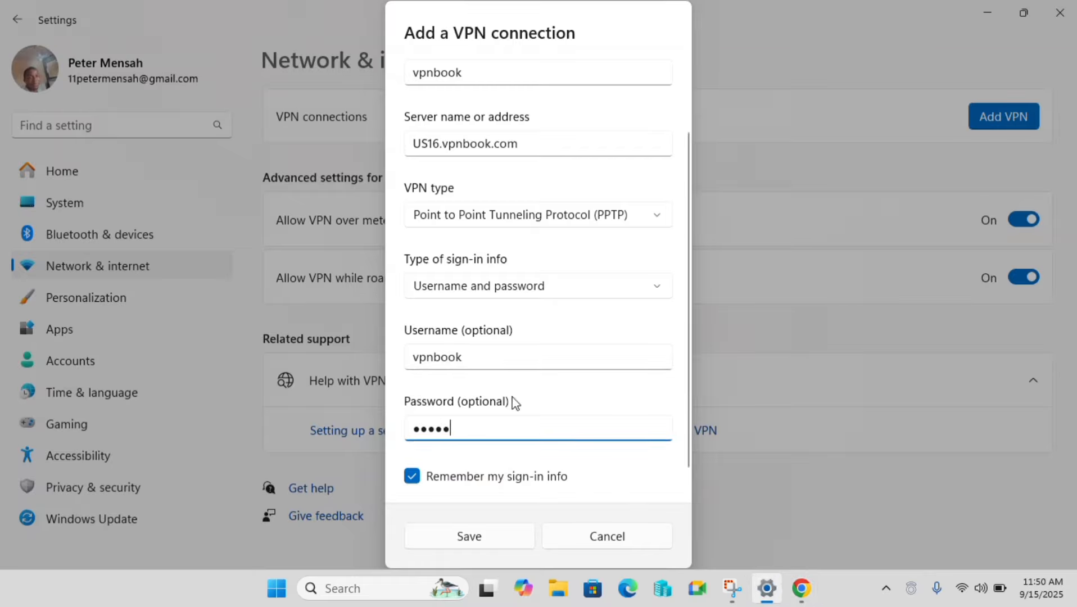
text(••)
click(477, 536)
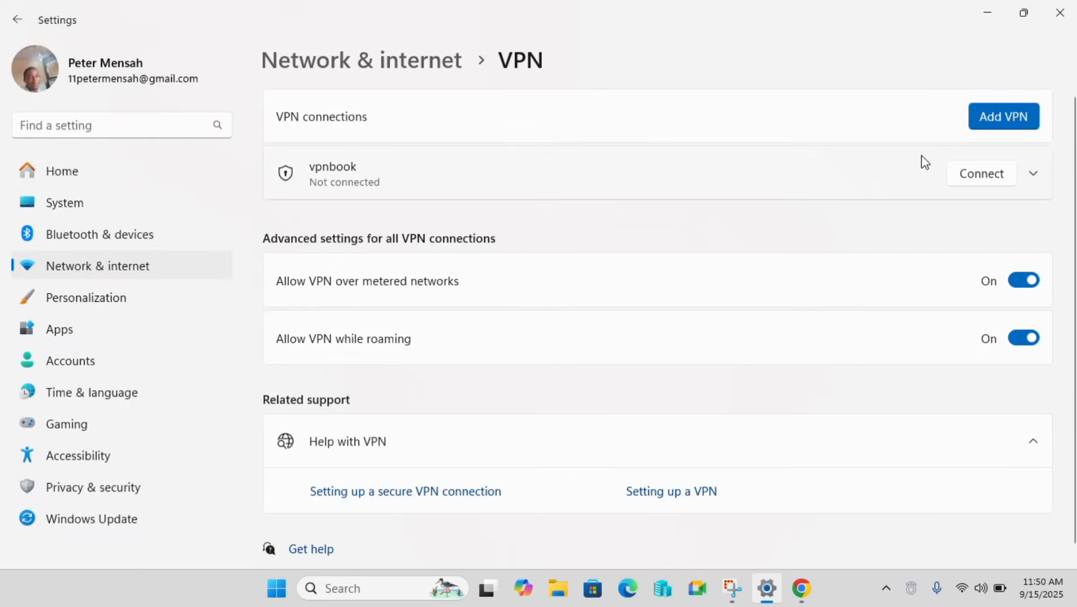
- Connect to the vpnbook VPN and check its status in the system's quick settings
click(966, 177)
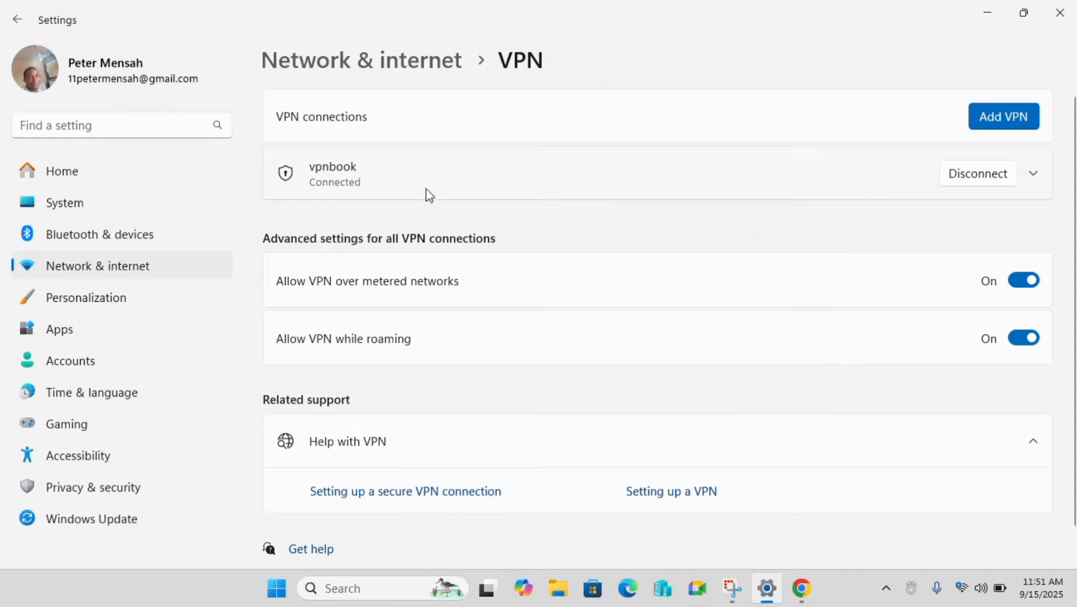
click(961, 594)
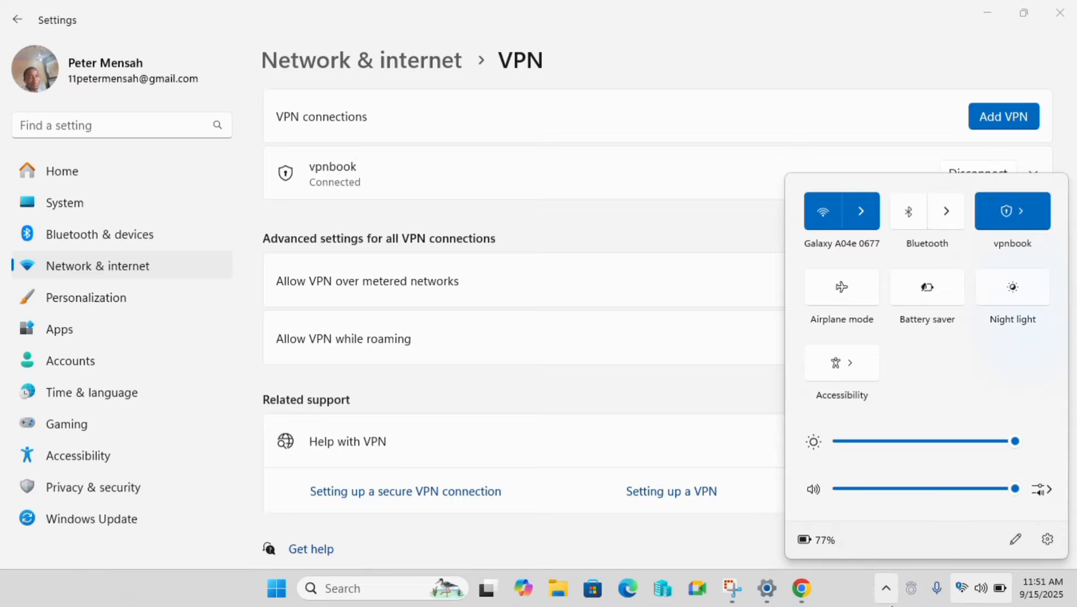
click(844, 596)
- Close the Google Chrome and Settings windows to return to the desktop
click(803, 598)
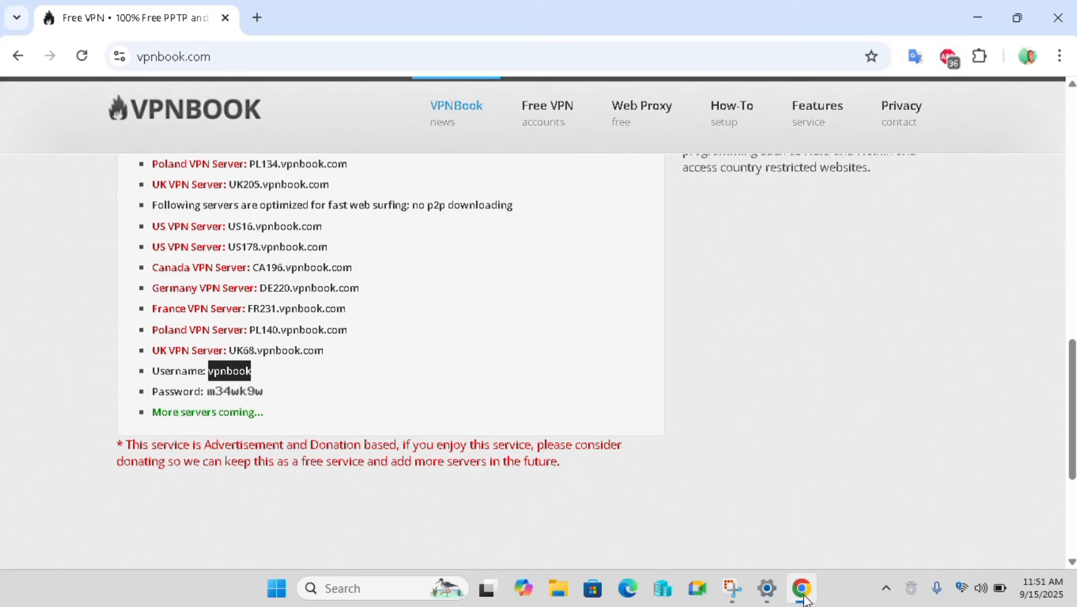
click(1044, 10)
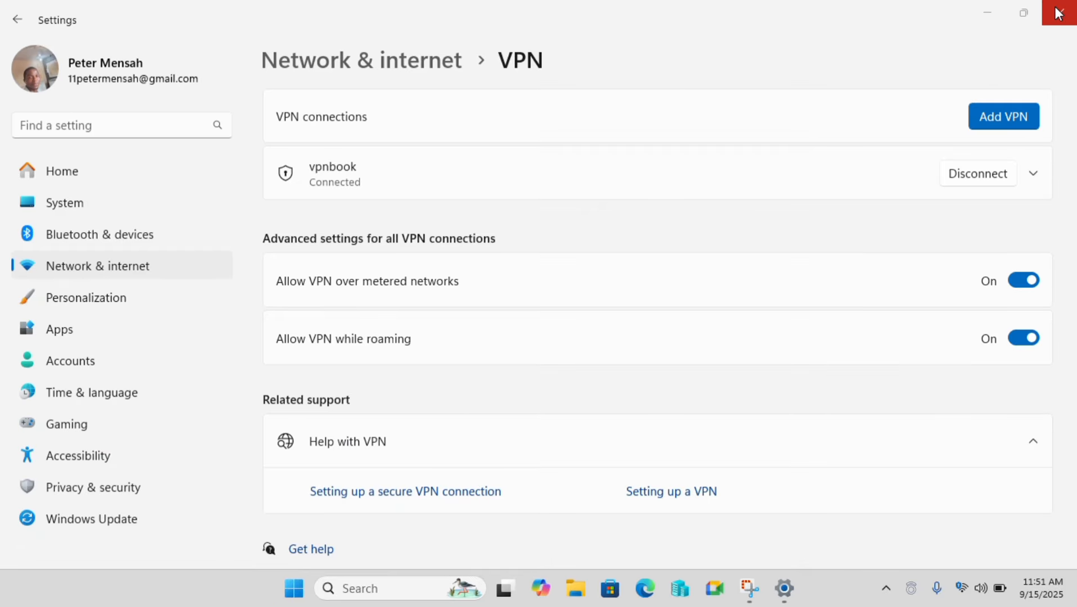
click(1058, 12)
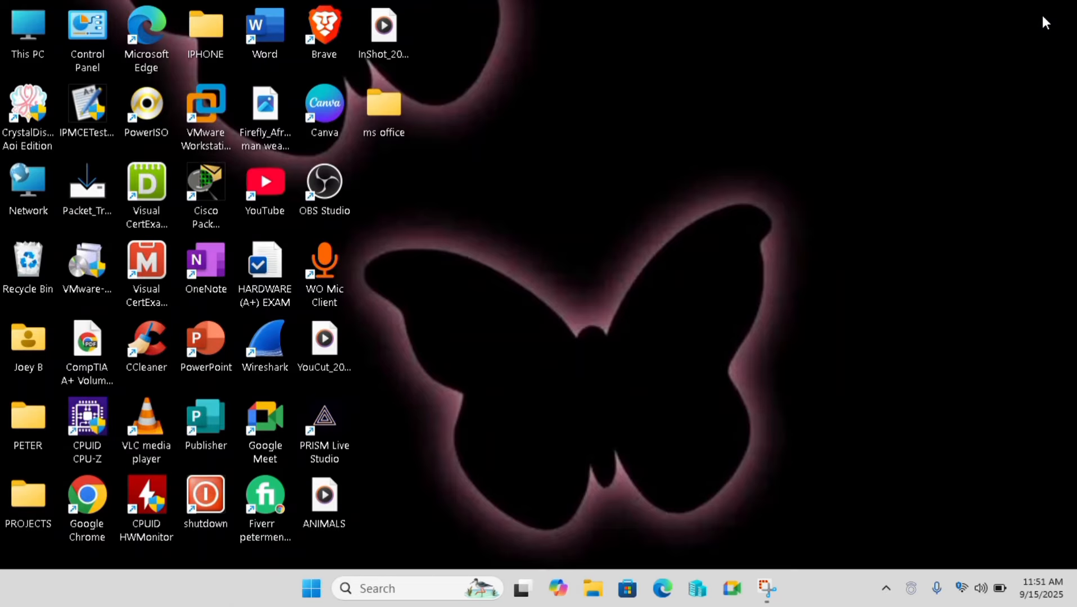
- Reopen Google Chrome, search for whoer my ip and check the public IP address and country on the Whoer website
click(94, 500)
click(95, 500)
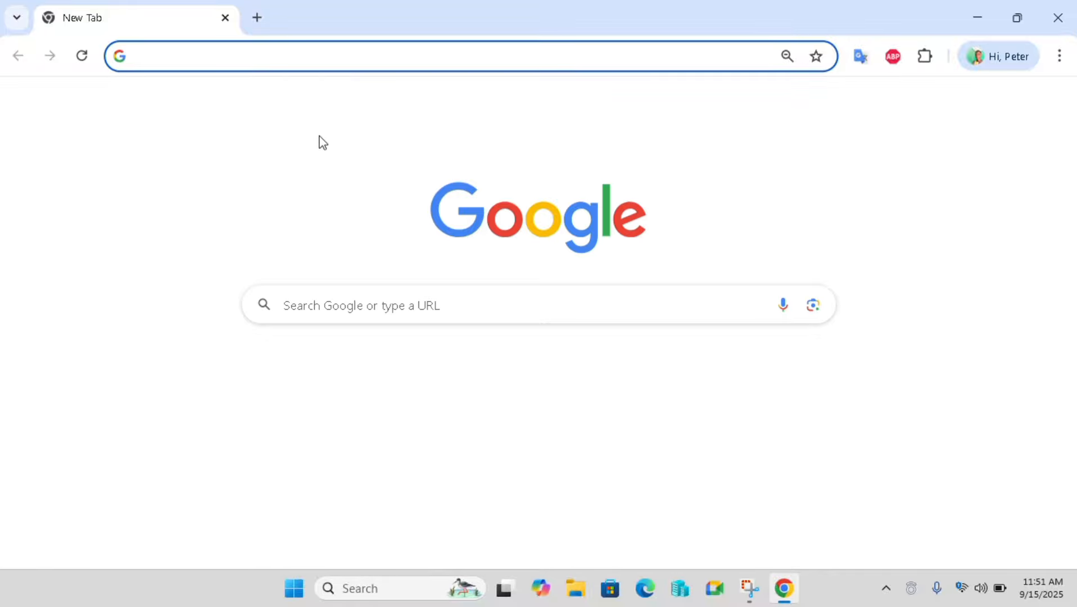
click(393, 311)
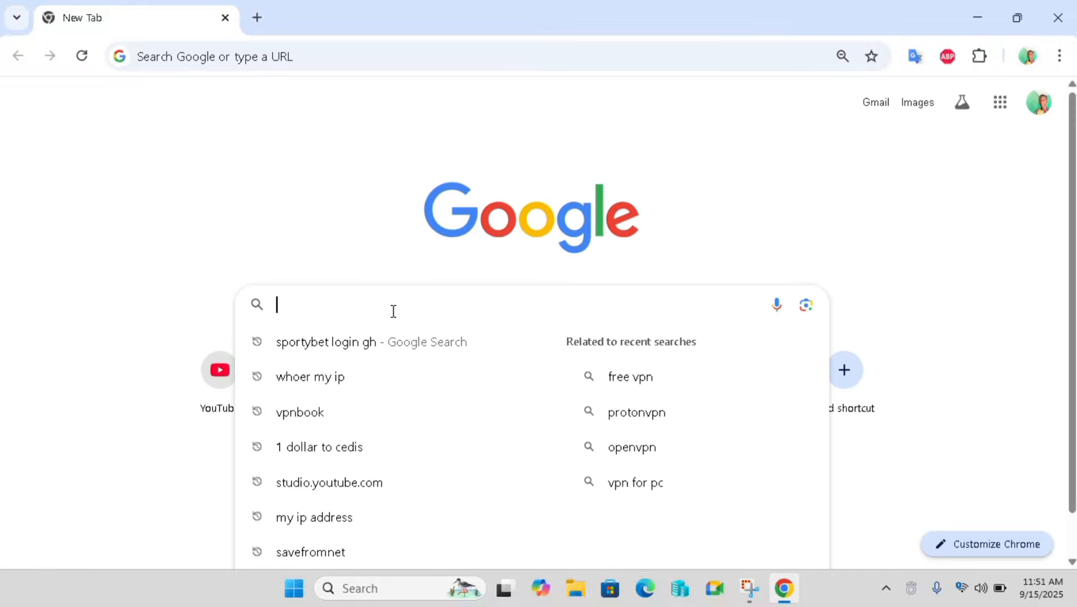
text(whoer my ip)
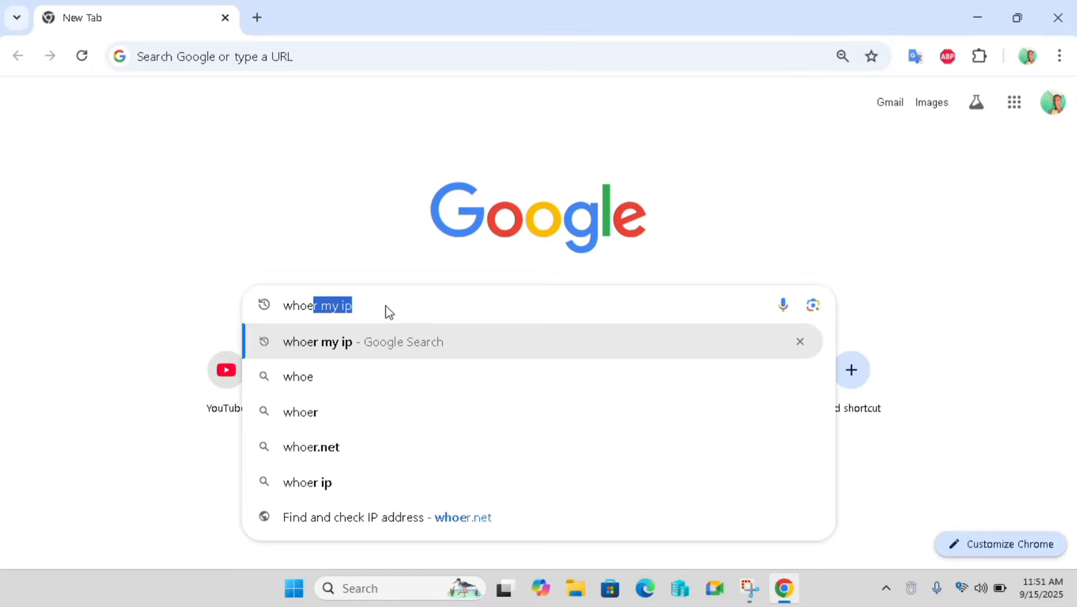
click(367, 345)
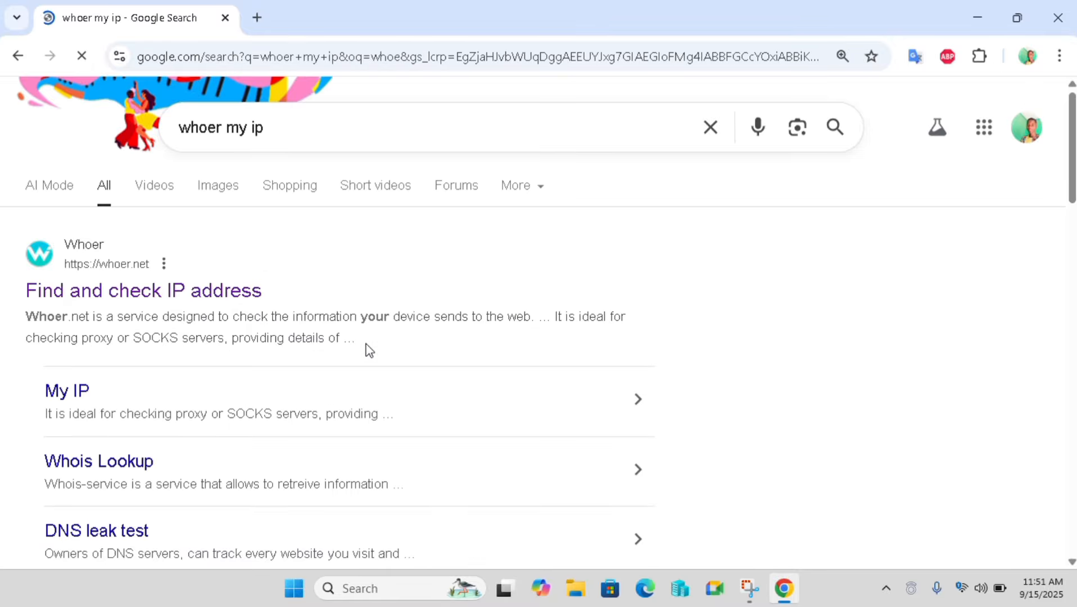
click(198, 298)
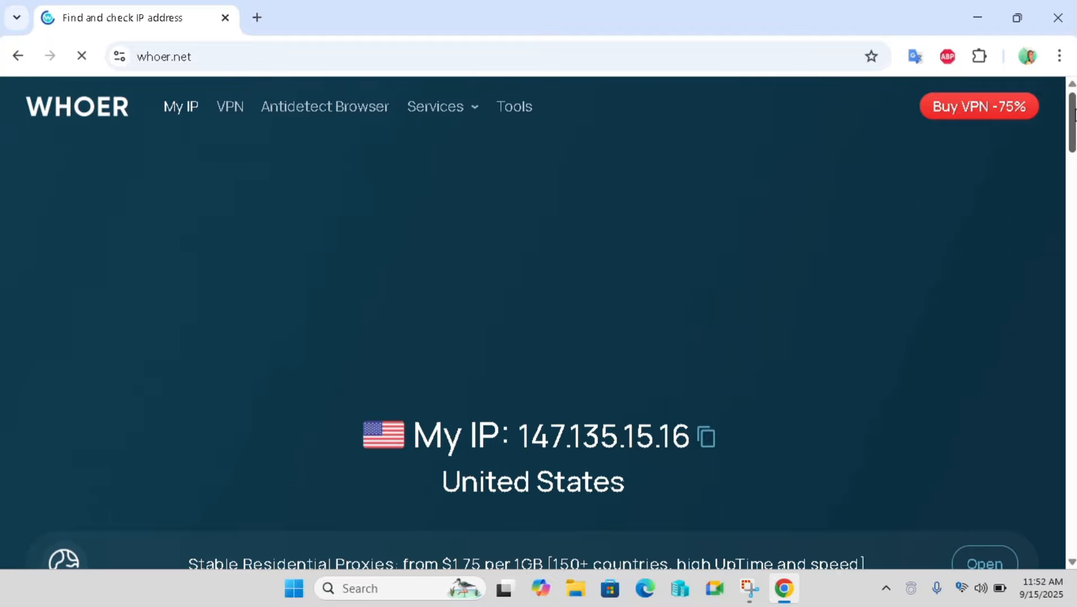
drag(1073, 114, 1073, 138)
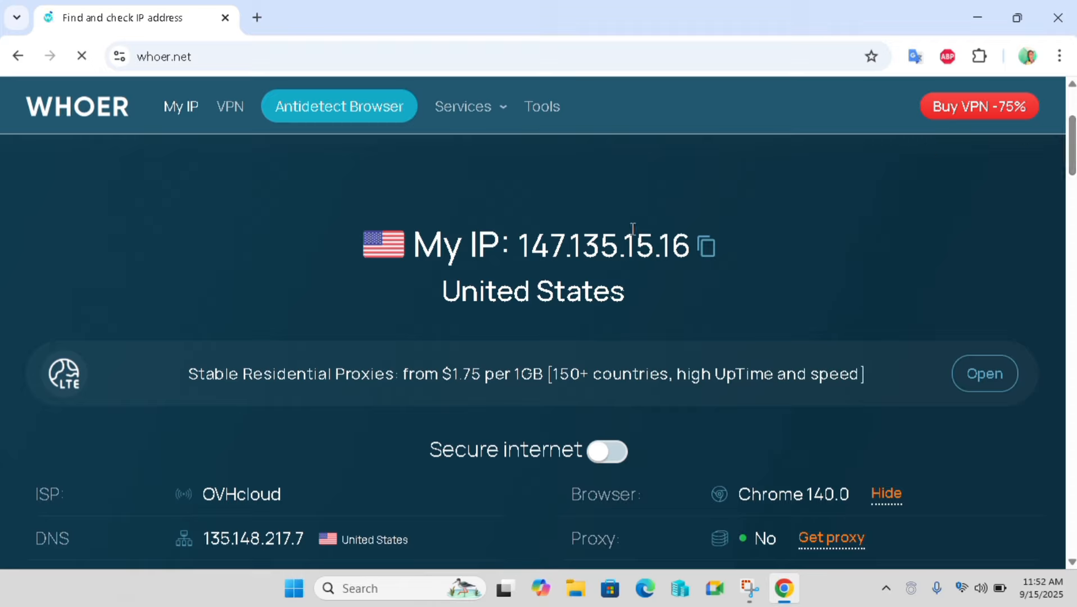